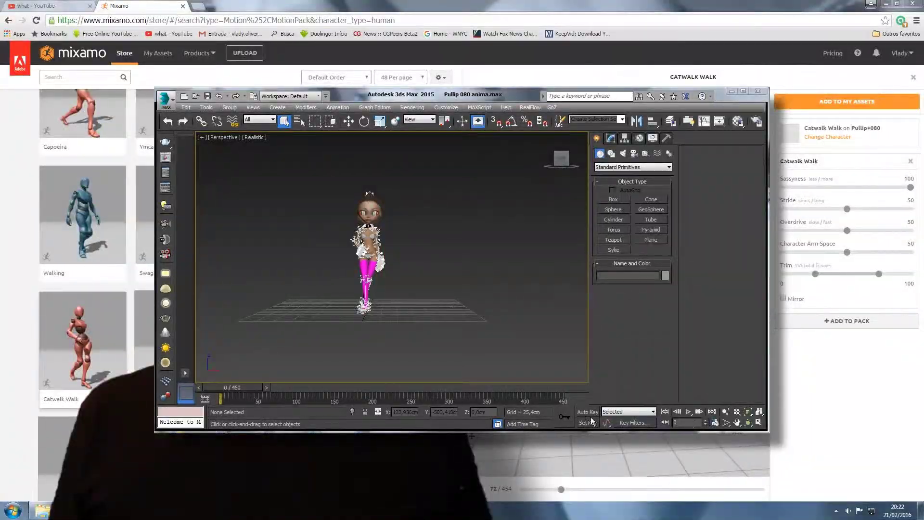
Play the character's walk animation and open the scene file Pullip WHAT 80 teste.max.
{"action": "left_click", "coordinate": [689, 412]}
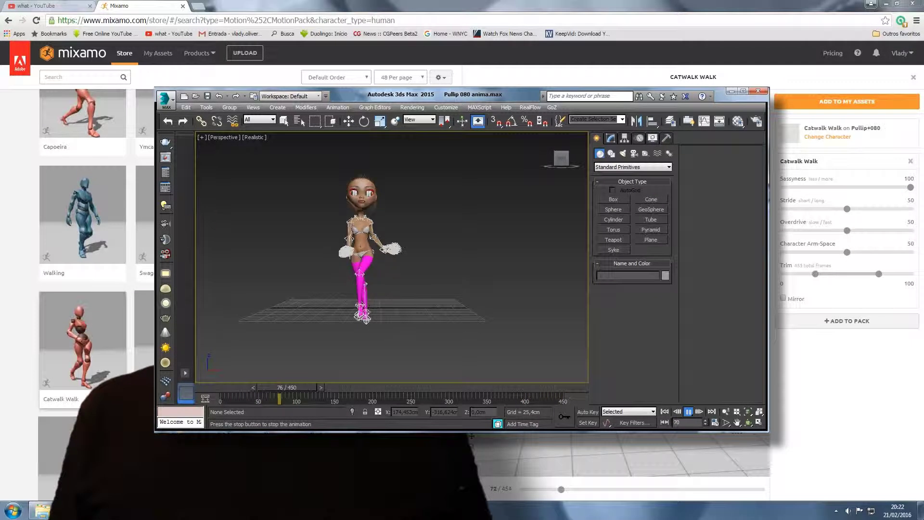
{"action": "left_click", "coordinate": [165, 99]}
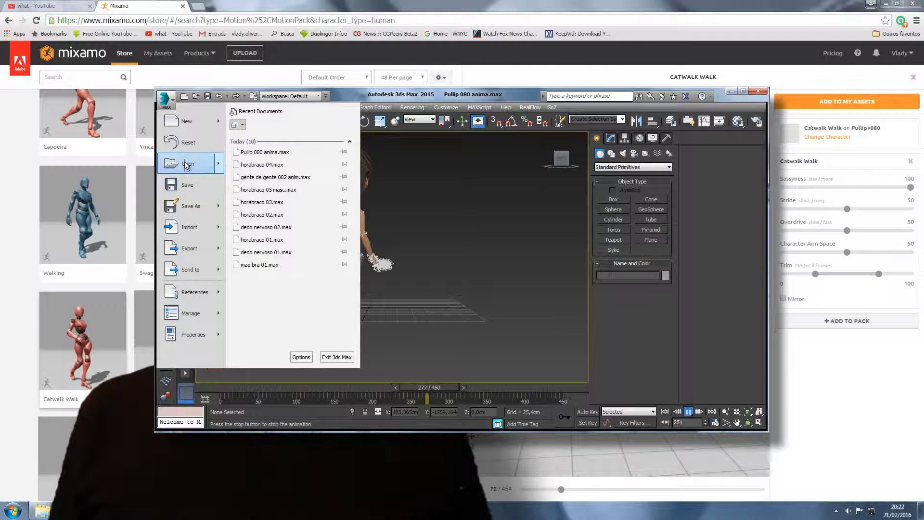
{"action": "left_click", "coordinate": [260, 219]}
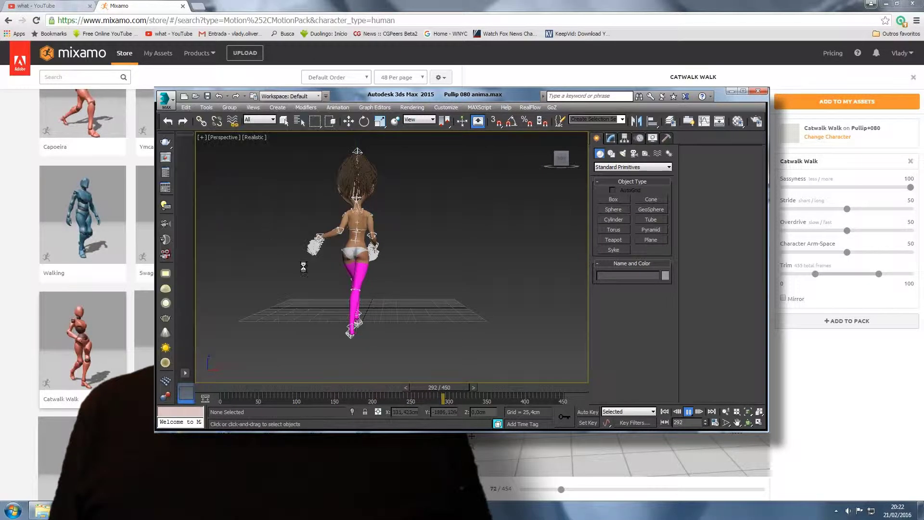
{"action": "middle_click_drag", "start_coordinate": [246, 154], "coordinate": [559, 165], "text": "alt"}
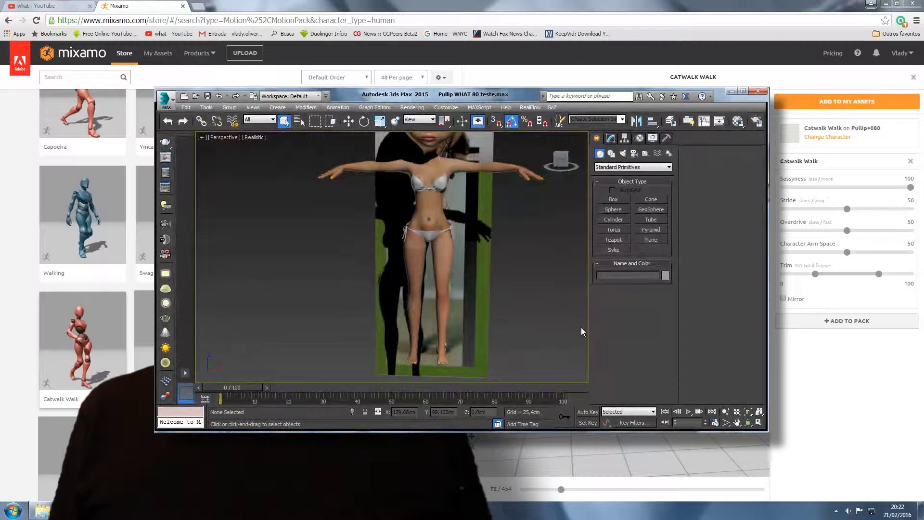
Select the body mesh corpinho and enter the Polygon level of its Unwrap UVW modifier.
{"action": "left_click", "coordinate": [430, 211]}
{"action": "left_click", "coordinate": [625, 139]}
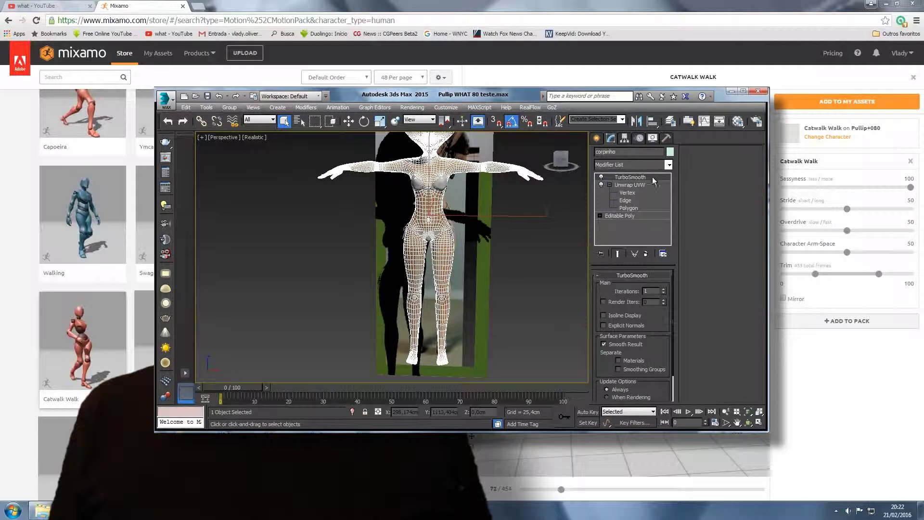
{"action": "left_click", "coordinate": [628, 207]}
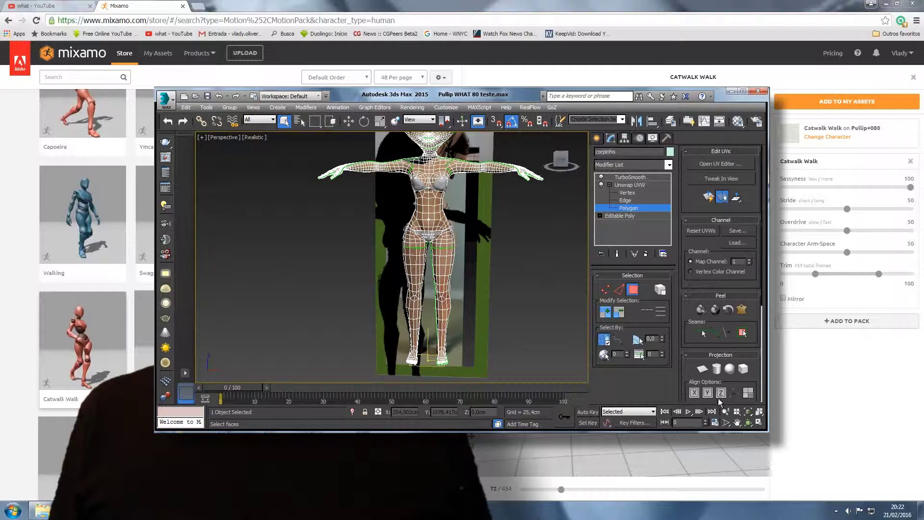
Examine the texture mapping and existing seams on both legs and feet from close up and from several angles.
{"action": "left_click", "coordinate": [738, 426]}
{"action": "left_click_drag", "start_coordinate": [478, 311], "coordinate": [480, 276]}
{"action": "left_click", "coordinate": [749, 422]}
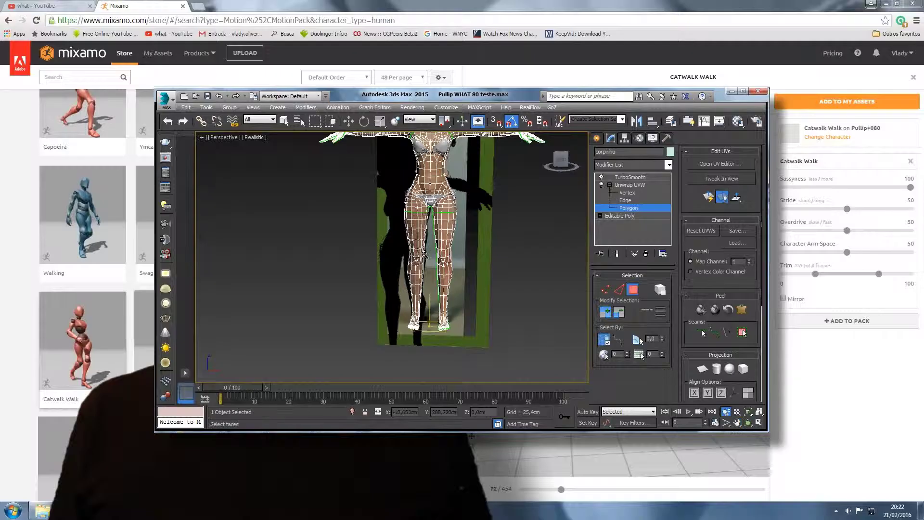
{"action": "scroll", "coordinate": [448, 227], "scroll_direction": "up", "scroll_amount": 8}
{"action": "left_click_drag", "start_coordinate": [448, 226], "coordinate": [469, 216]}
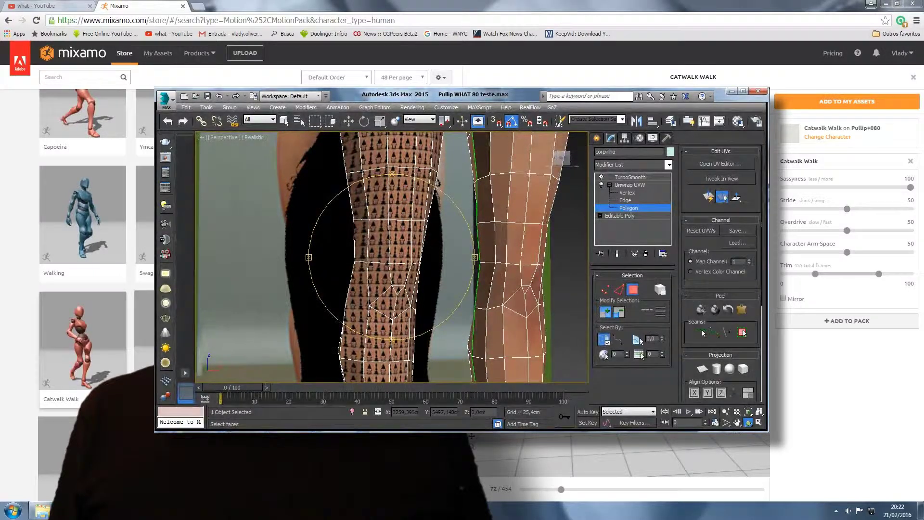
{"action": "middle_click_drag", "start_coordinate": [497, 308], "coordinate": [437, 149]}
{"action": "middle_click_drag", "start_coordinate": [496, 378], "coordinate": [470, 308]}
{"action": "left_click", "coordinate": [749, 423]}
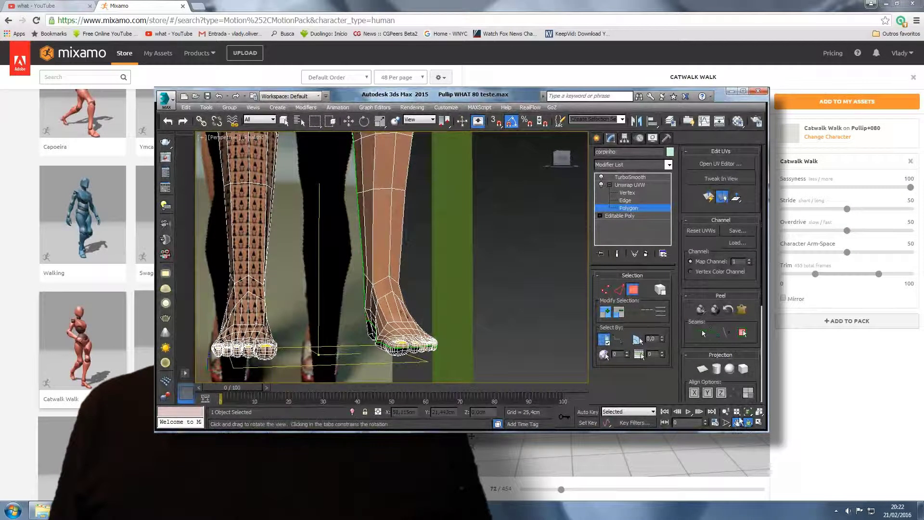
{"action": "left_click_drag", "start_coordinate": [404, 257], "coordinate": [339, 255]}
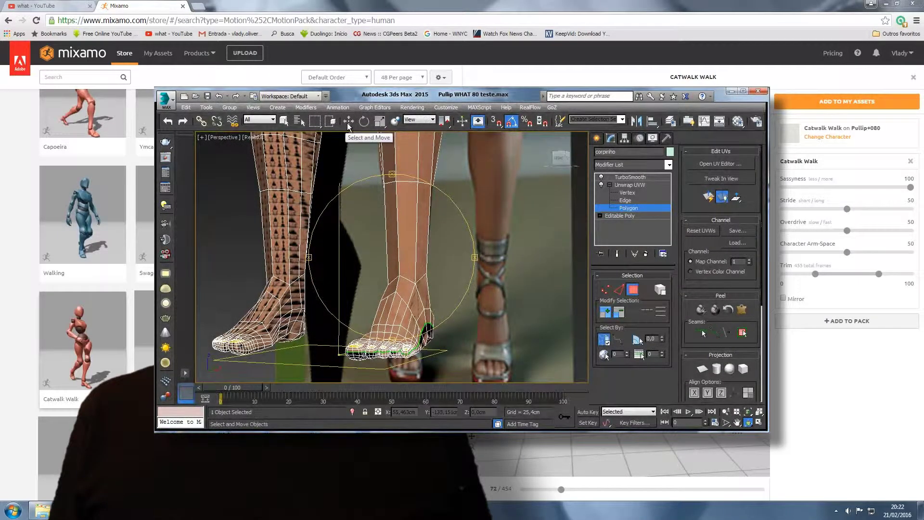
{"action": "left_click", "coordinate": [737, 423]}
{"action": "left_click_drag", "start_coordinate": [318, 255], "coordinate": [425, 255]}
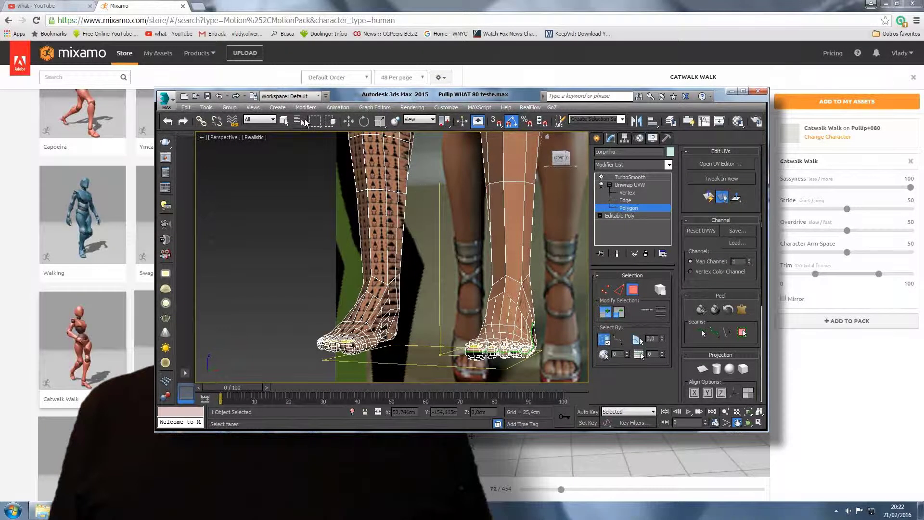
At the Edge level of Unwrap UVW, select the edges around the foot and up the inner side of the pattern-textured leg.
{"action": "left_click", "coordinate": [626, 201]}
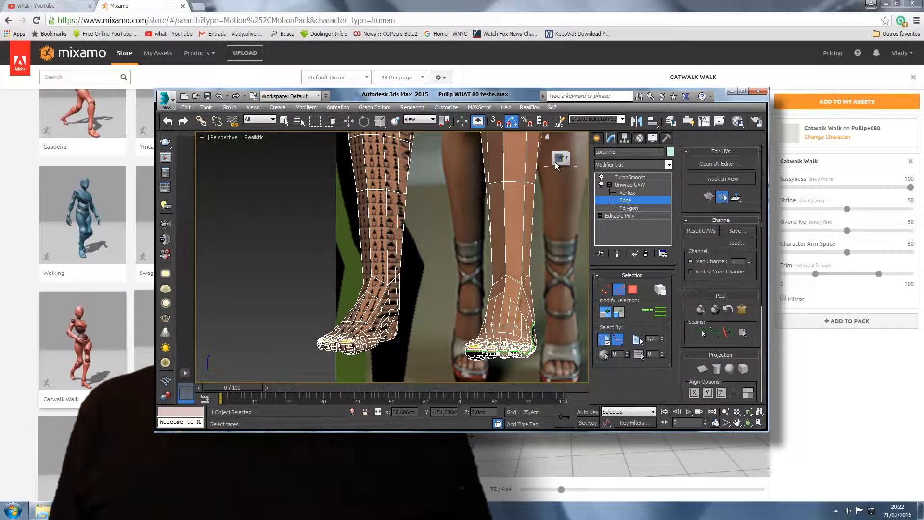
{"action": "left_click", "coordinate": [559, 163]}
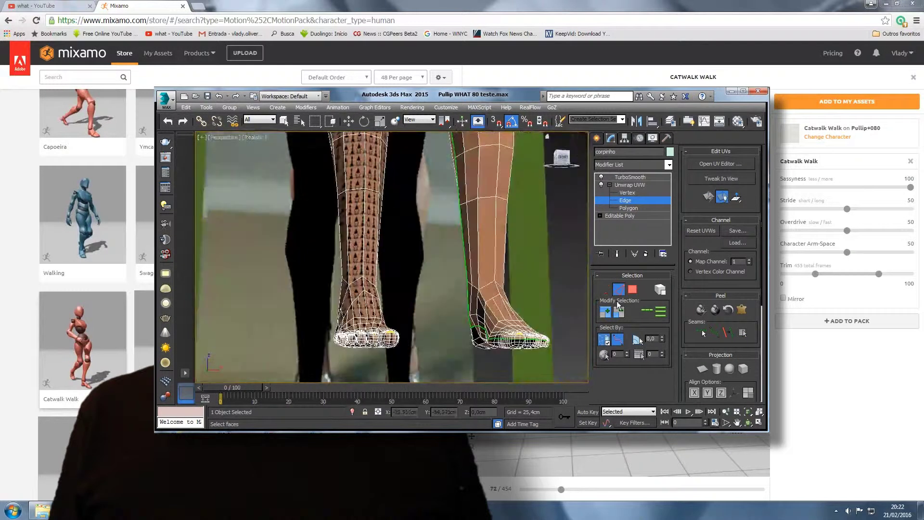
{"action": "left_click", "coordinate": [726, 412]}
{"action": "left_click_drag", "start_coordinate": [388, 336], "coordinate": [389, 322]}
{"action": "right_click", "coordinate": [390, 322]}
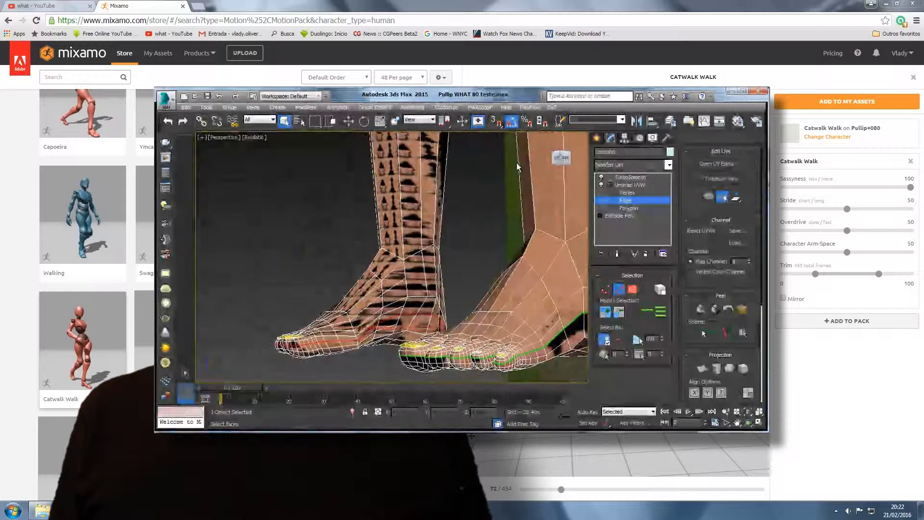
{"action": "middle_click_drag", "start_coordinate": [517, 167], "coordinate": [435, 312], "text": "alt"}
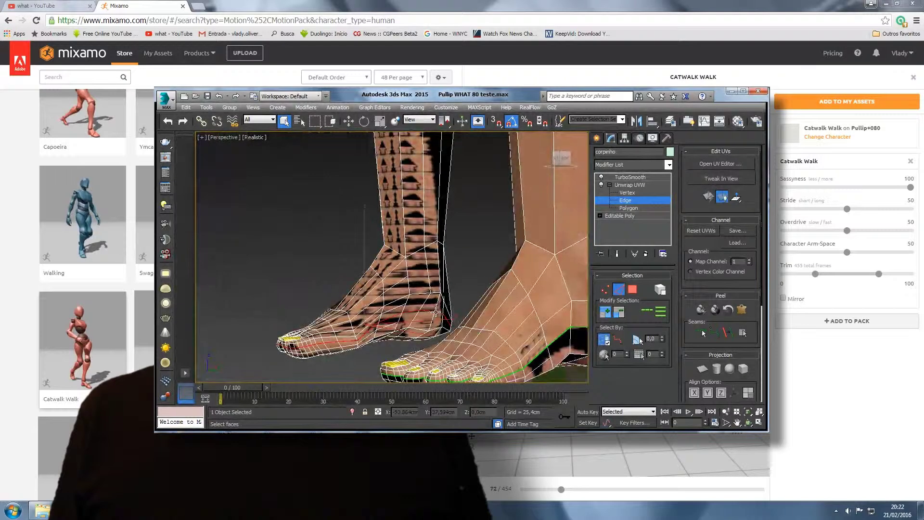
{"action": "double_click", "coordinate": [450, 293]}
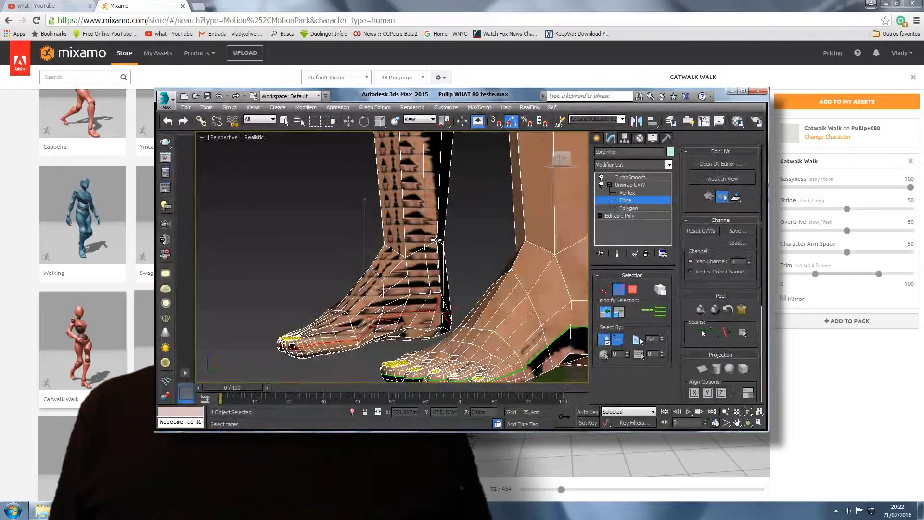
{"action": "left_click_drag", "start_coordinate": [560, 159], "coordinate": [556, 371]}
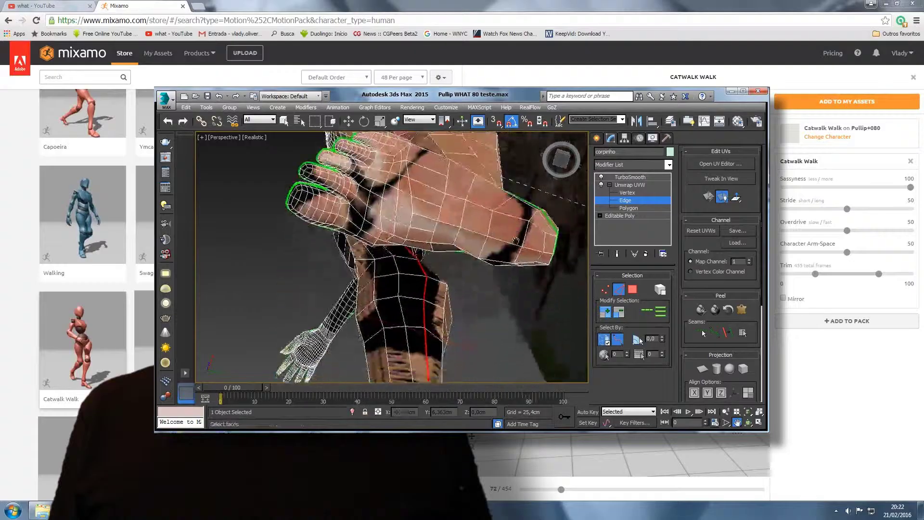
{"action": "middle_click_drag", "start_coordinate": [549, 344], "coordinate": [518, 222]}
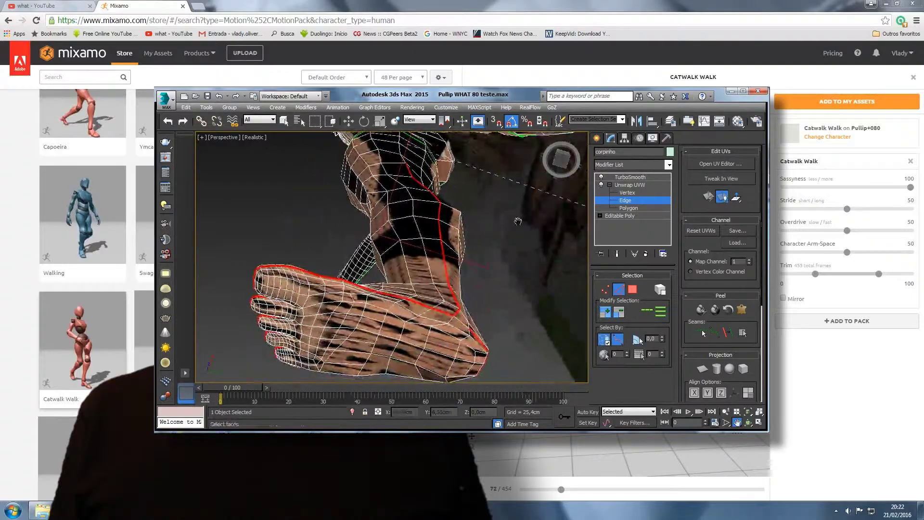
Restore the foot and leg edge selection after the stray pick and extend it up the inner leg to the groin.
{"action": "right_click", "coordinate": [414, 177]}
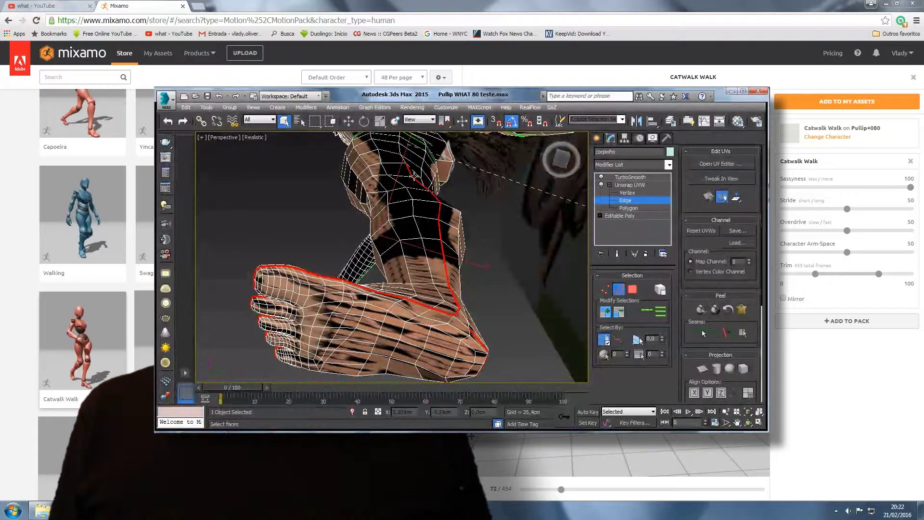
{"action": "left_click", "coordinate": [404, 164]}
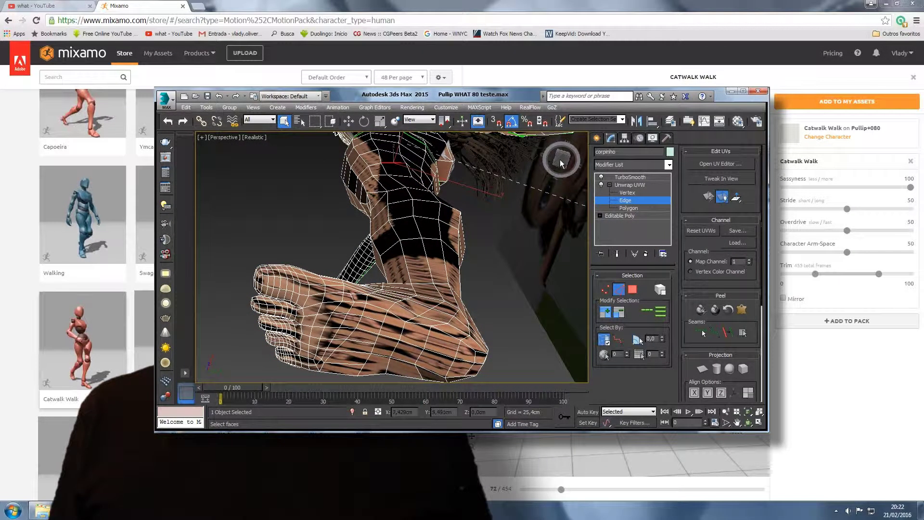
{"action": "key", "text": "ctrl+z"}
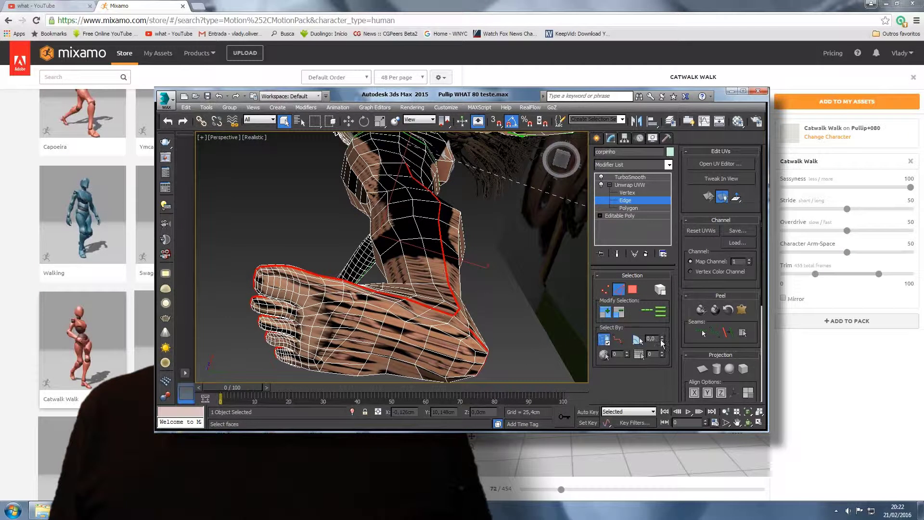
{"action": "mouse_move", "coordinate": [525, 264]}
{"action": "left_mouse_down"}
{"action": "mouse_move", "coordinate": [524, 292]}
{"action": "mouse_move", "coordinate": [525, 272]}
{"action": "left_mouse_up"}
{"action": "left_click", "coordinate": [747, 423]}
{"action": "mouse_move", "coordinate": [412, 188]}
{"action": "left_mouse_down"}
{"action": "mouse_move", "coordinate": [415, 144]}
{"action": "mouse_move", "coordinate": [420, 183]}
{"action": "left_mouse_up"}
{"action": "left_click", "coordinate": [618, 342]}
{"action": "right_click", "coordinate": [408, 172]}
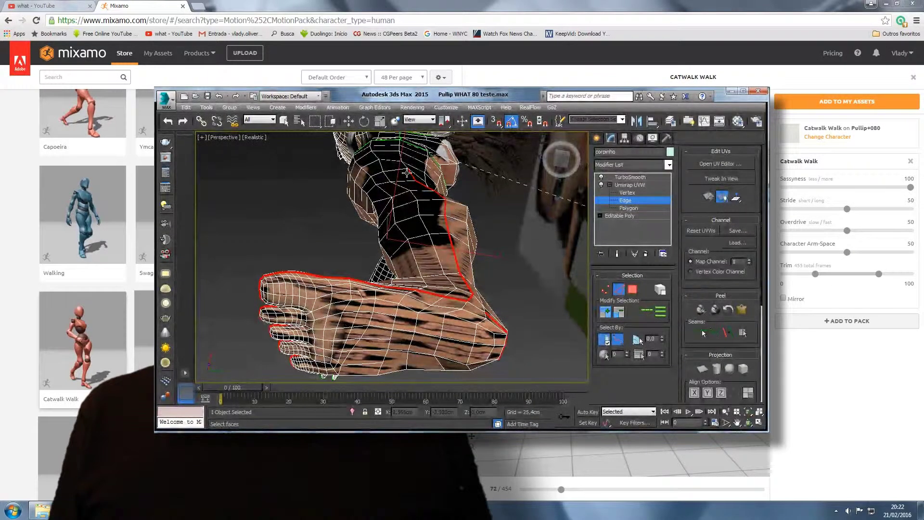
{"action": "left_click", "coordinate": [409, 171], "text": "ctrl"}
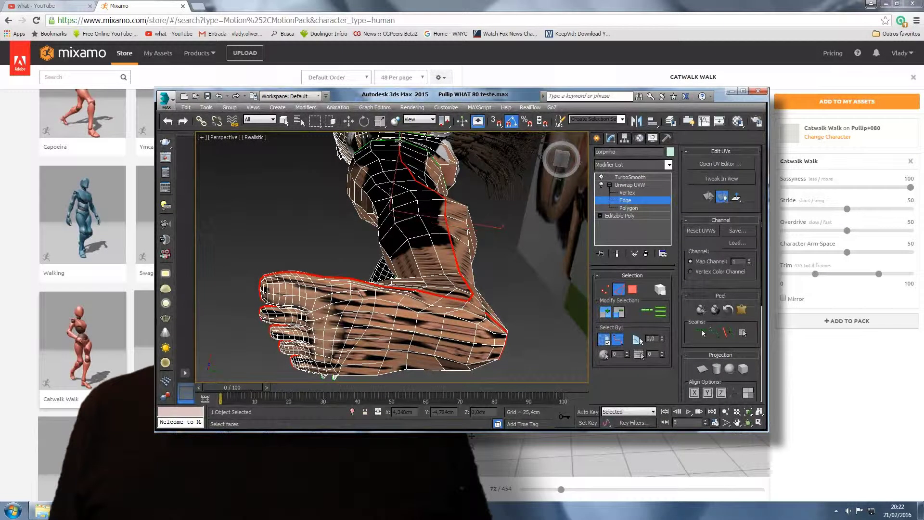
Add the missing heel edge to the selection and convert the selected foot and leg edges to seams.
{"action": "left_click", "coordinate": [561, 158]}
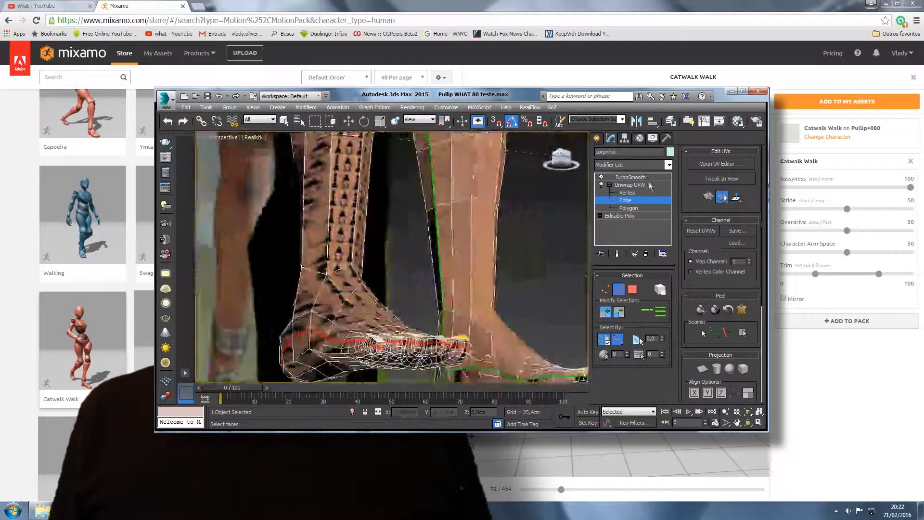
{"action": "left_click_drag", "start_coordinate": [656, 188], "coordinate": [591, 179]}
{"action": "middle_click_drag", "start_coordinate": [593, 183], "coordinate": [591, 186], "text": "alt"}
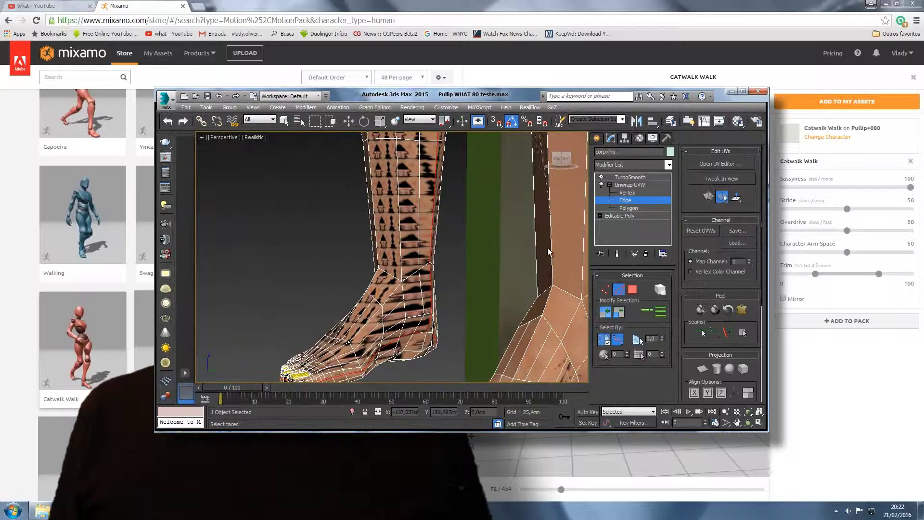
{"action": "left_click_drag", "start_coordinate": [562, 159], "coordinate": [538, 150]}
{"action": "middle_click_drag", "start_coordinate": [538, 150], "coordinate": [526, 147], "text": "alt"}
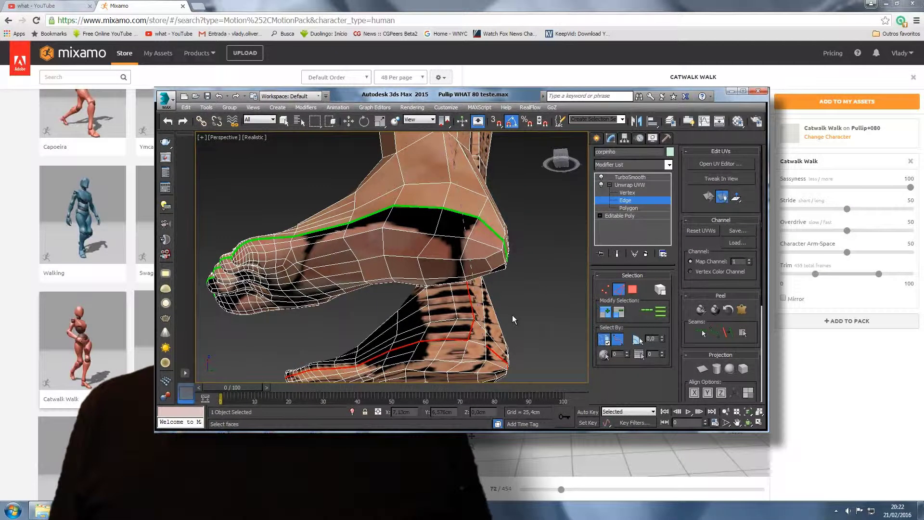
{"action": "left_click", "coordinate": [484, 349], "text": "ctrl"}
{"action": "middle_click_drag", "start_coordinate": [535, 283], "coordinate": [456, 201], "text": "alt"}
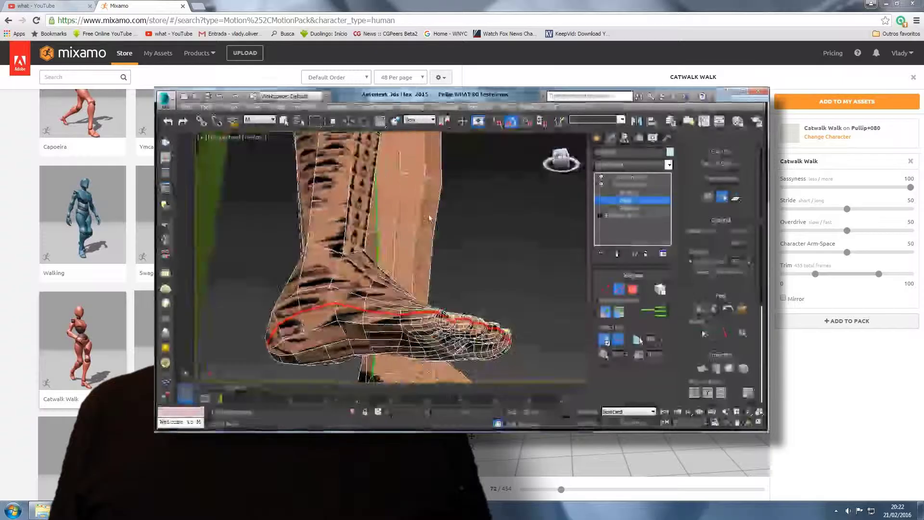
{"action": "middle_click_drag", "start_coordinate": [429, 216], "coordinate": [480, 218], "text": "alt"}
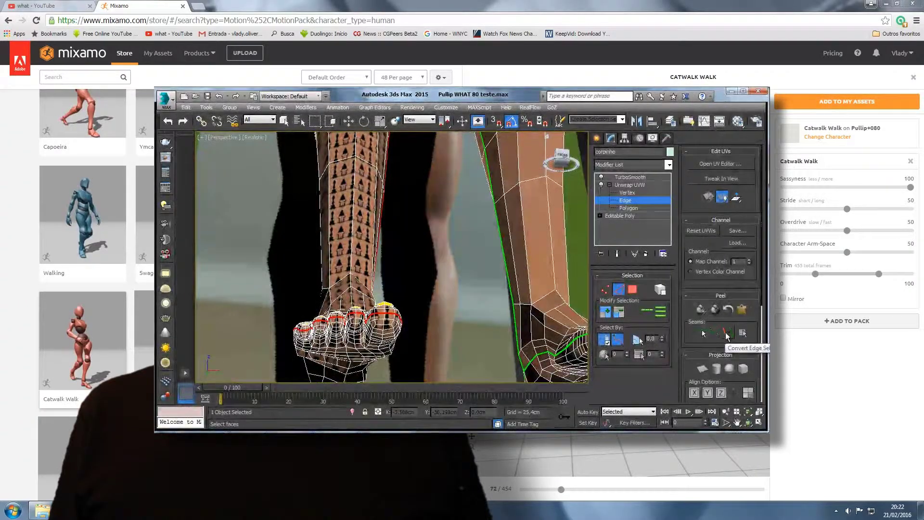
{"action": "left_click", "coordinate": [727, 336]}
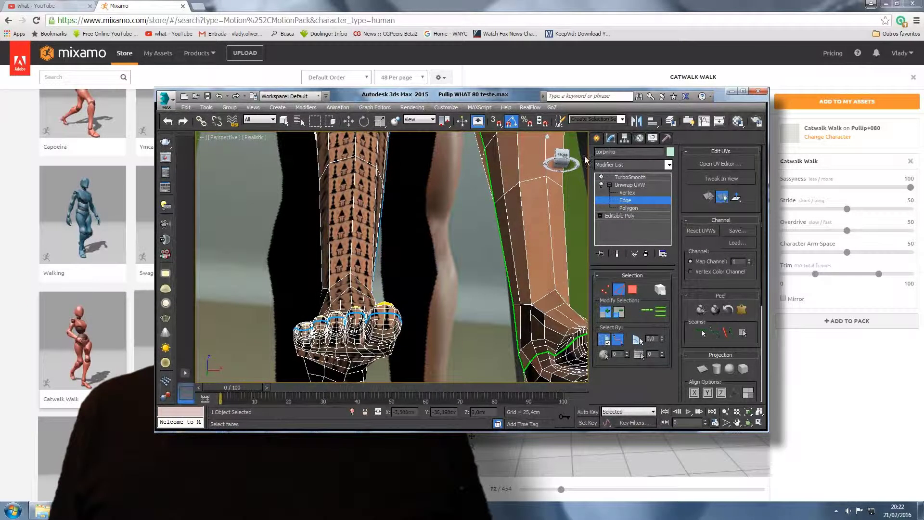
At the Polygon level, select a face on the pattern-textured leg's shin and expand the selection to the seams.
{"action": "left_click_drag", "start_coordinate": [558, 157], "coordinate": [561, 183]}
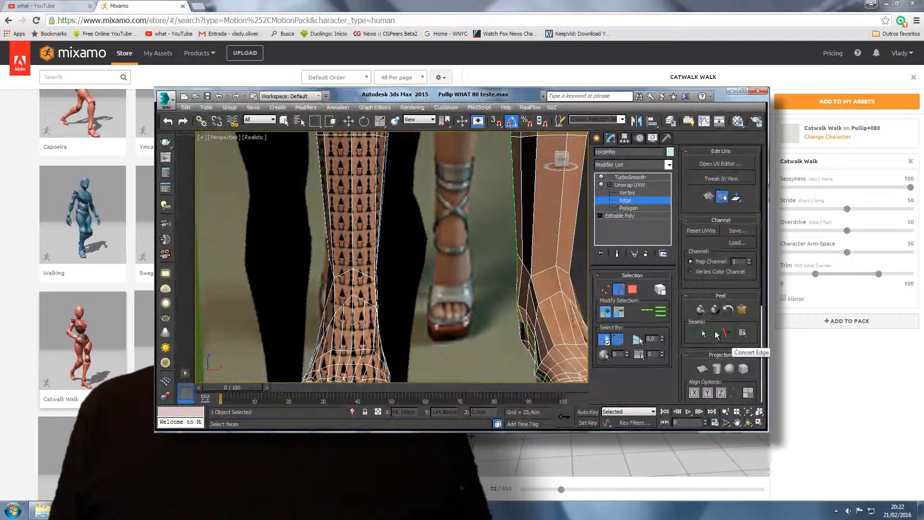
{"action": "left_click", "coordinate": [632, 290]}
{"action": "left_click", "coordinate": [360, 238]}
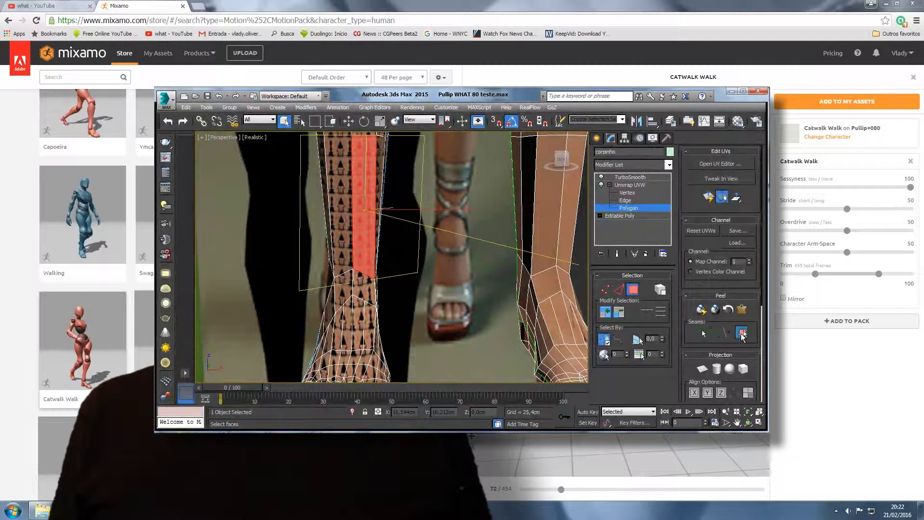
{"action": "left_click", "coordinate": [743, 333]}
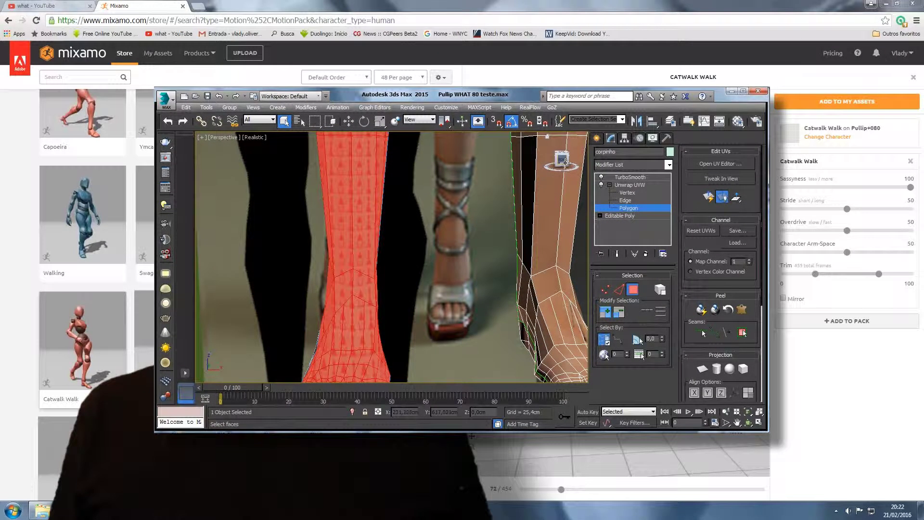
Unwrap the selected leg and foot polygons with Peel Mode and inspect the peeled shell in the UV editor.
{"action": "mouse_move", "coordinate": [562, 162]}
{"action": "left_mouse_down"}
{"action": "mouse_move", "coordinate": [584, 160]}
{"action": "mouse_move", "coordinate": [564, 168]}
{"action": "left_mouse_up"}
{"action": "left_click", "coordinate": [715, 310]}
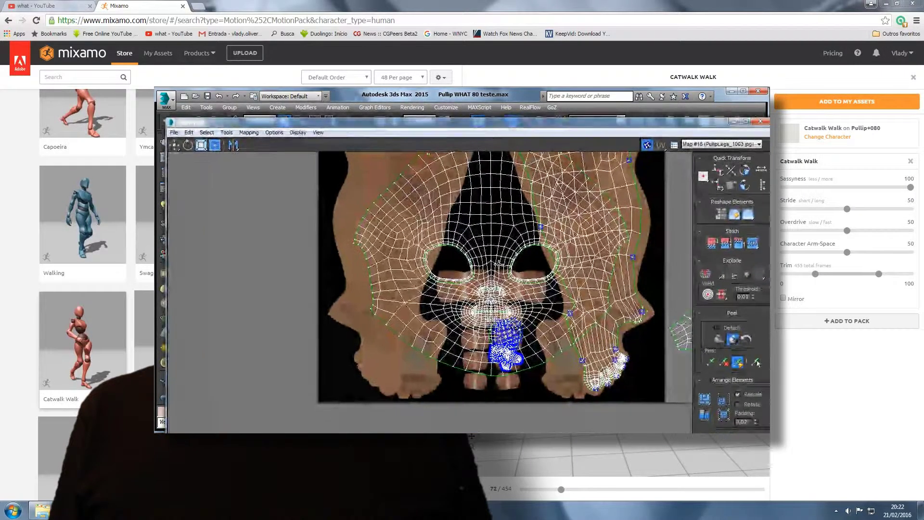
{"action": "scroll", "coordinate": [521, 272], "scroll_direction": "down", "scroll_amount": 5}
{"action": "scroll", "coordinate": [521, 273], "scroll_direction": "up", "scroll_amount": 1}
{"action": "scroll", "coordinate": [521, 273], "scroll_direction": "down", "scroll_amount": 2}
{"action": "scroll", "coordinate": [520, 271], "scroll_direction": "up", "scroll_amount": 5}
{"action": "scroll", "coordinate": [518, 268], "scroll_direction": "up", "scroll_amount": 2}
{"action": "scroll", "coordinate": [518, 267], "scroll_direction": "down", "scroll_amount": 2}
{"action": "scroll", "coordinate": [518, 267], "scroll_direction": "up", "scroll_amount": 6}
{"action": "scroll", "coordinate": [521, 267], "scroll_direction": "down", "scroll_amount": 2}
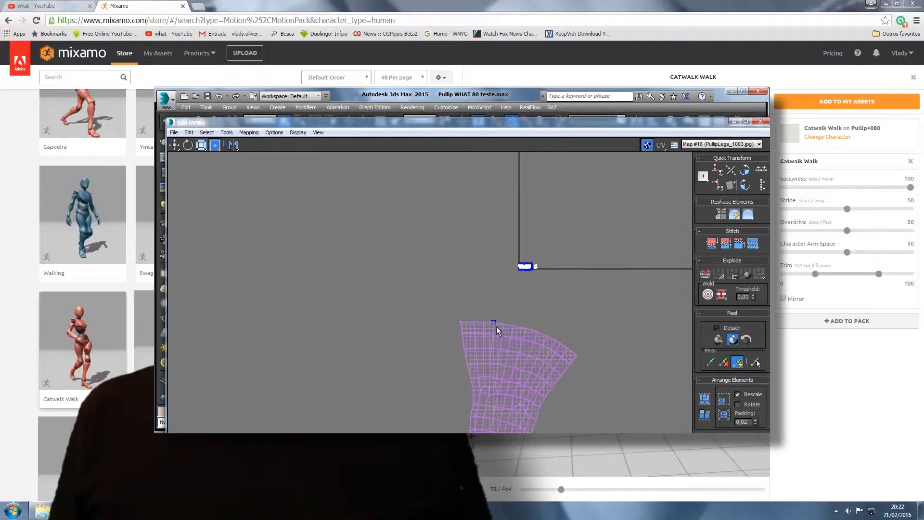
{"action": "scroll", "coordinate": [601, 352], "scroll_direction": "down", "scroll_amount": 2}
{"action": "scroll", "coordinate": [601, 352], "scroll_direction": "up", "scroll_amount": 2}
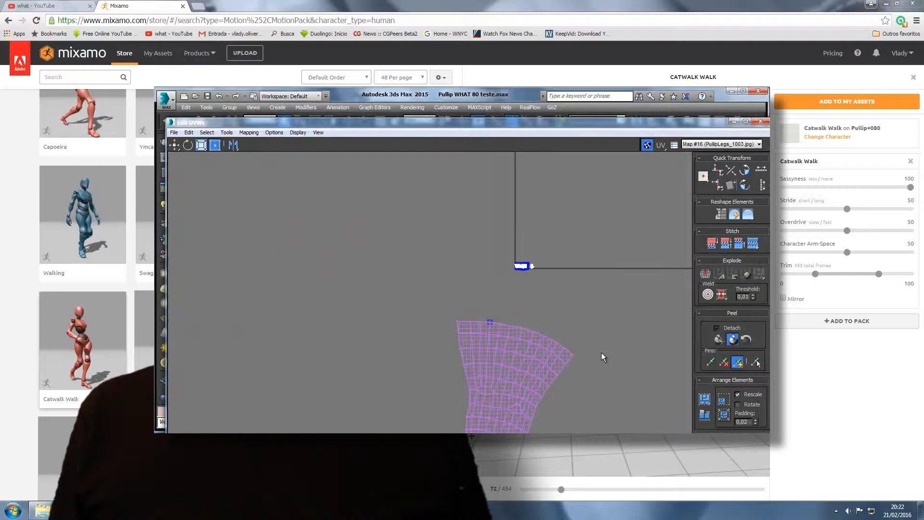
Move the whole peeled leg shell up beside the lower-left corner of the UV tile.
{"action": "scroll", "coordinate": [598, 330], "scroll_direction": "down", "scroll_amount": 3}
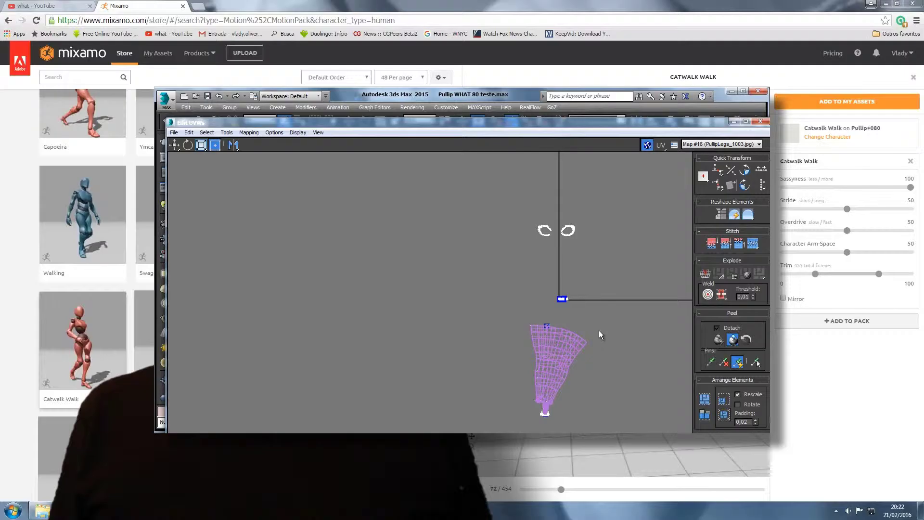
{"action": "scroll", "coordinate": [602, 330], "scroll_direction": "down", "scroll_amount": 1}
{"action": "scroll", "coordinate": [603, 328], "scroll_direction": "up", "scroll_amount": 6}
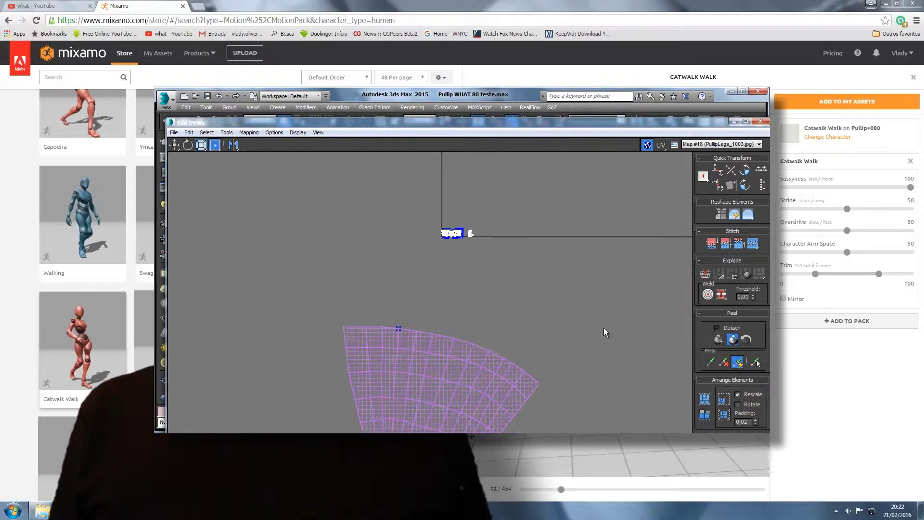
{"action": "scroll", "coordinate": [539, 283], "scroll_direction": "down", "scroll_amount": 3}
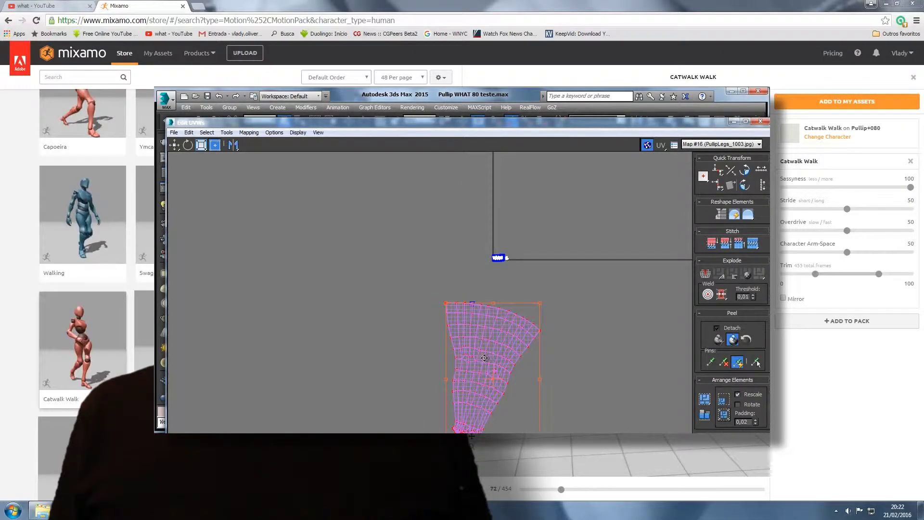
{"action": "mouse_move", "coordinate": [482, 357]}
{"action": "left_mouse_down"}
{"action": "mouse_move", "coordinate": [458, 268]}
{"action": "mouse_move", "coordinate": [412, 255]}
{"action": "left_mouse_up"}
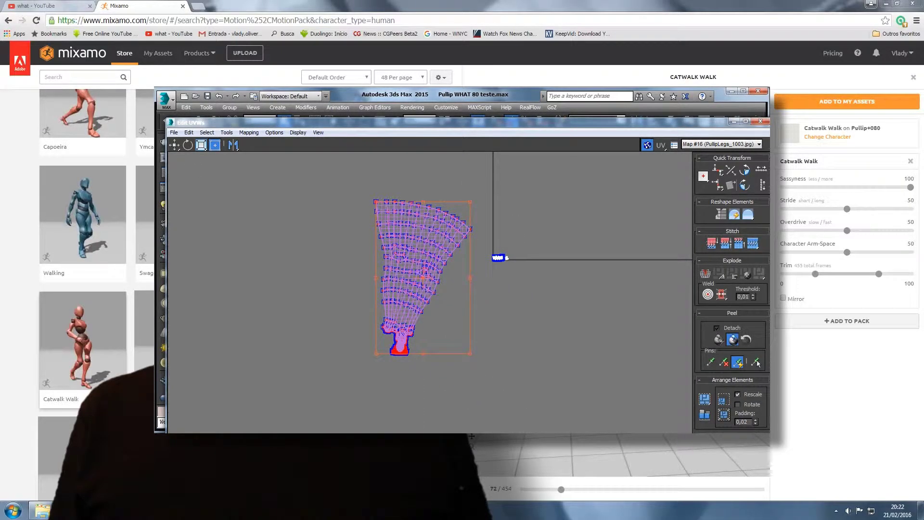
Scale the peeled leg shell down uniformly to a small size at the UV tile's lower-left corner.
{"action": "left_click_drag", "start_coordinate": [456, 519], "coordinate": [455, 431]}
{"action": "left_click", "coordinate": [591, 423]}
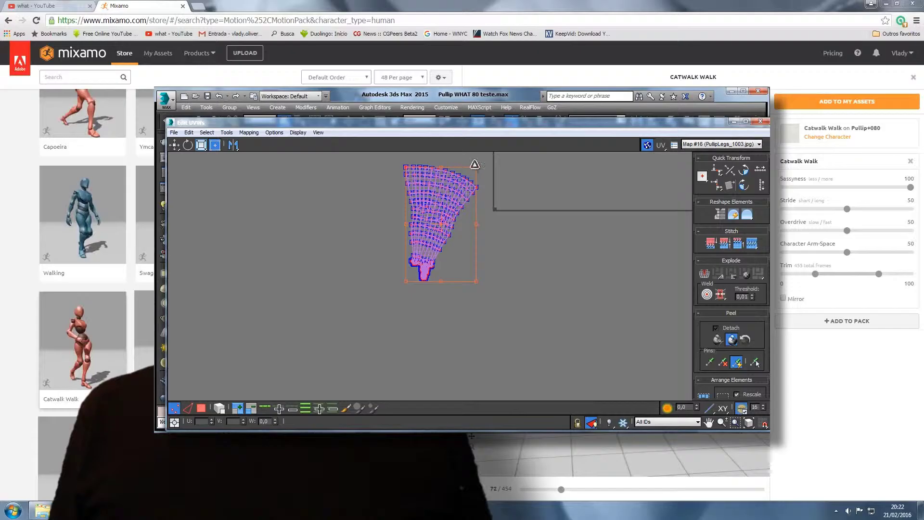
{"action": "left_click_drag", "start_coordinate": [476, 167], "coordinate": [495, 209]}
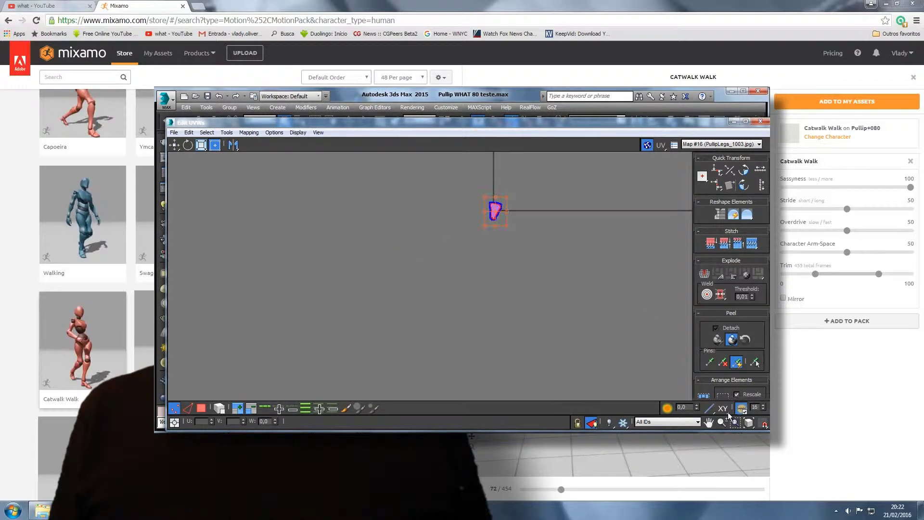
Move the scaled leg shell onto the thigh and shin area of the left leg in the PullipLegs_1003.jpg texture.
{"action": "left_click", "coordinate": [718, 423]}
{"action": "scroll", "coordinate": [490, 215], "scroll_direction": "up", "scroll_amount": 10}
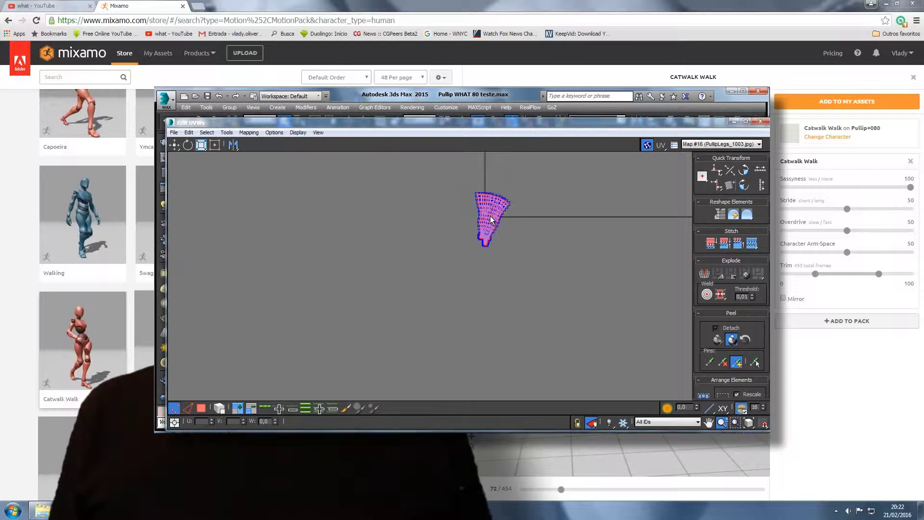
{"action": "middle_click_drag", "start_coordinate": [619, 274], "coordinate": [586, 309]}
{"action": "left_click_drag", "start_coordinate": [505, 185], "coordinate": [440, 82]}
{"action": "left_click", "coordinate": [721, 421]}
{"action": "left_click_drag", "start_coordinate": [449, 245], "coordinate": [450, 208]}
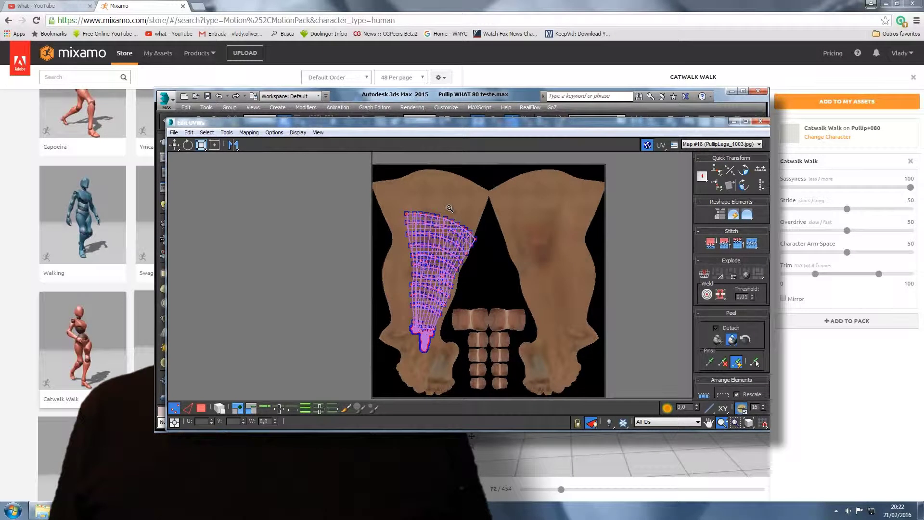
{"action": "left_click", "coordinate": [174, 145]}
{"action": "left_click_drag", "start_coordinate": [443, 284], "coordinate": [425, 258]}
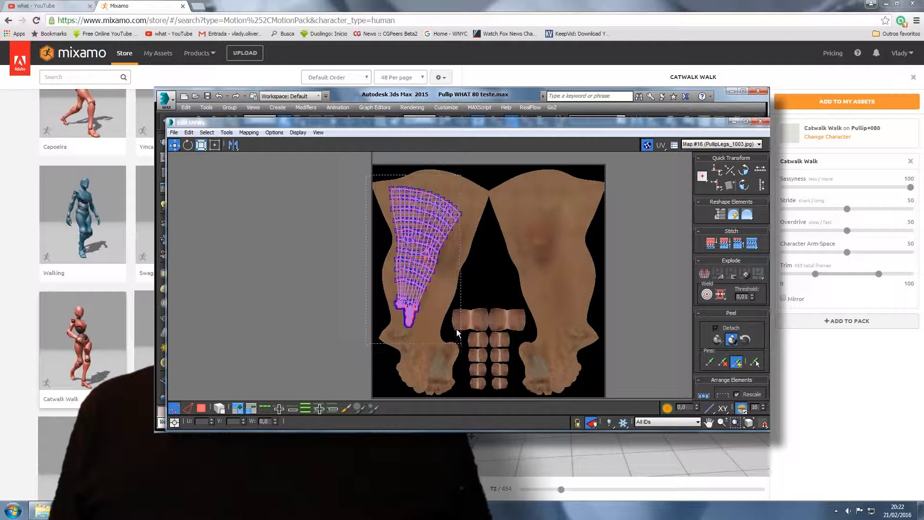
Unpin the shell's vertices, pull its two upper corners out to the thigh corners of the texture, and release the pin midway along the top edge.
{"action": "left_click", "coordinate": [723, 362]}
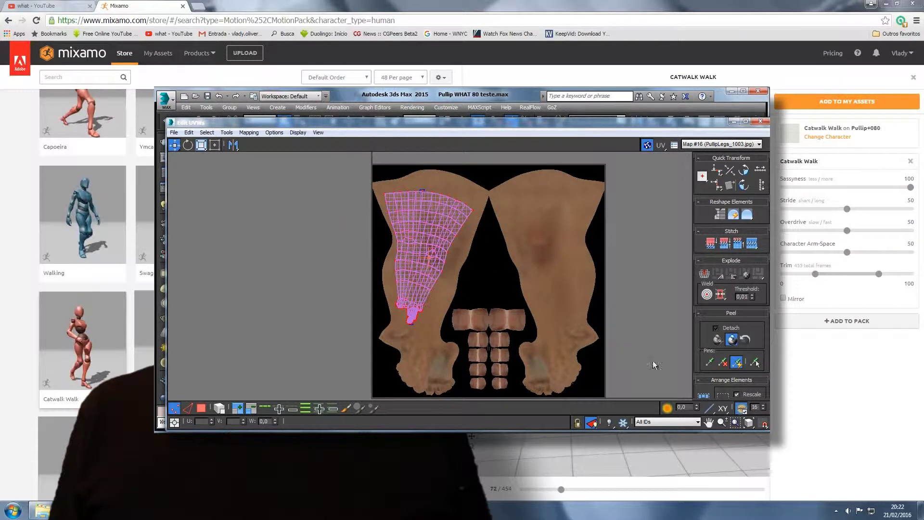
{"action": "left_click_drag", "start_coordinate": [388, 197], "coordinate": [378, 187]}
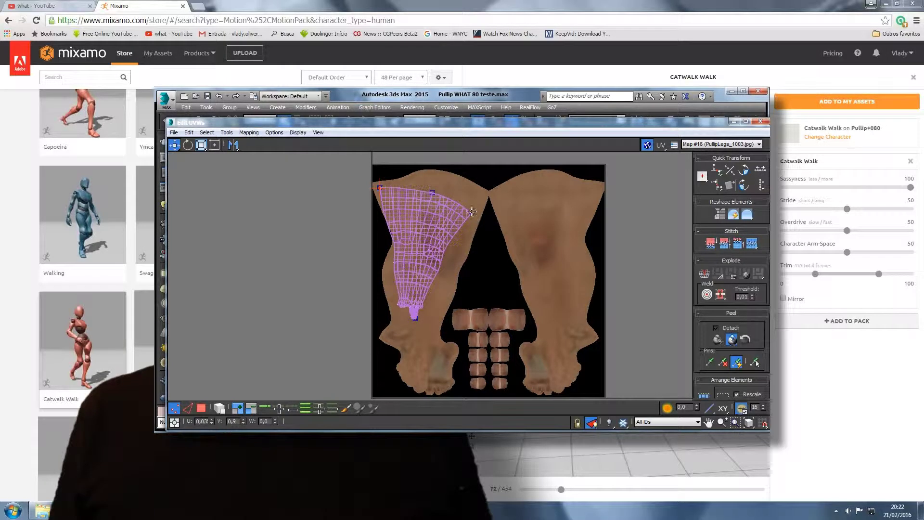
{"action": "left_click_drag", "start_coordinate": [471, 213], "coordinate": [484, 193]}
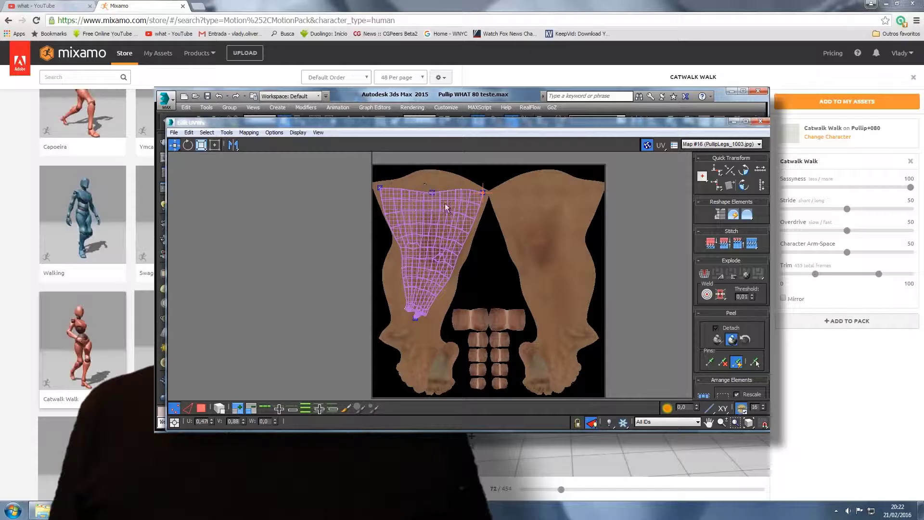
{"action": "left_click", "coordinate": [723, 362]}
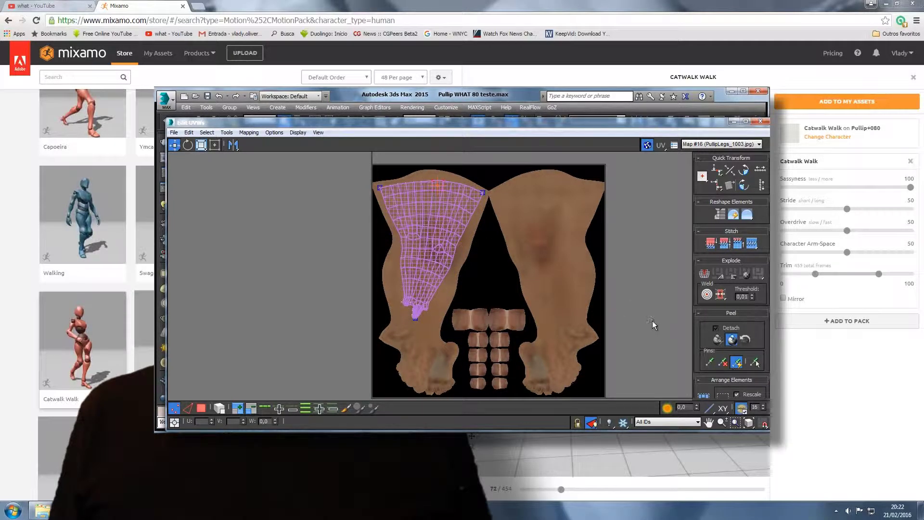
Pull a vertex on the big toe's outline outward to spread the toe in the peeled shell.
{"action": "scroll", "coordinate": [405, 320], "scroll_direction": "up", "scroll_amount": 5}
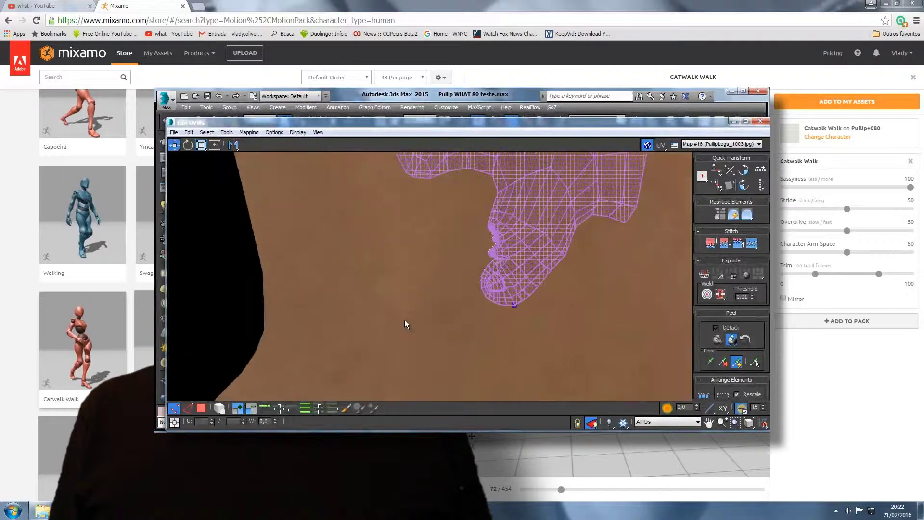
{"action": "scroll", "coordinate": [404, 323], "scroll_direction": "up", "scroll_amount": 2}
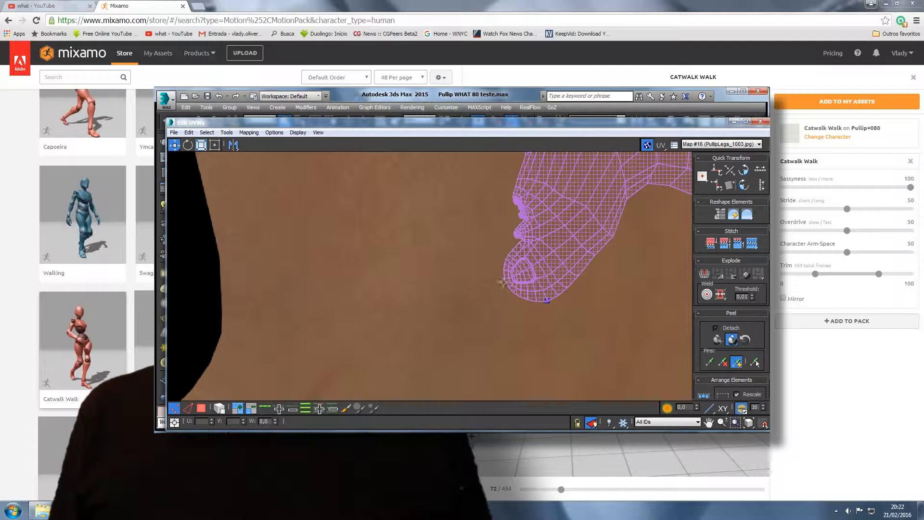
{"action": "left_click_drag", "start_coordinate": [504, 278], "coordinate": [488, 336]}
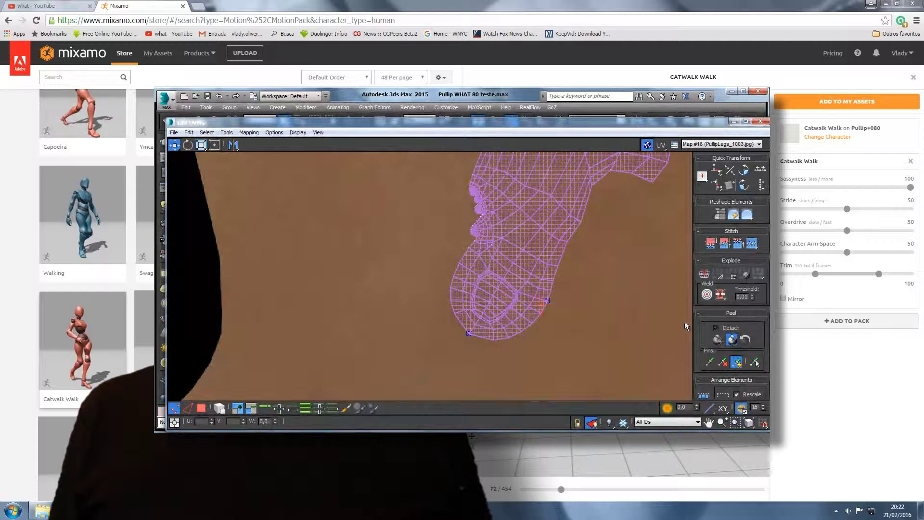
{"action": "scroll", "coordinate": [608, 246], "scroll_direction": "down", "scroll_amount": 4}
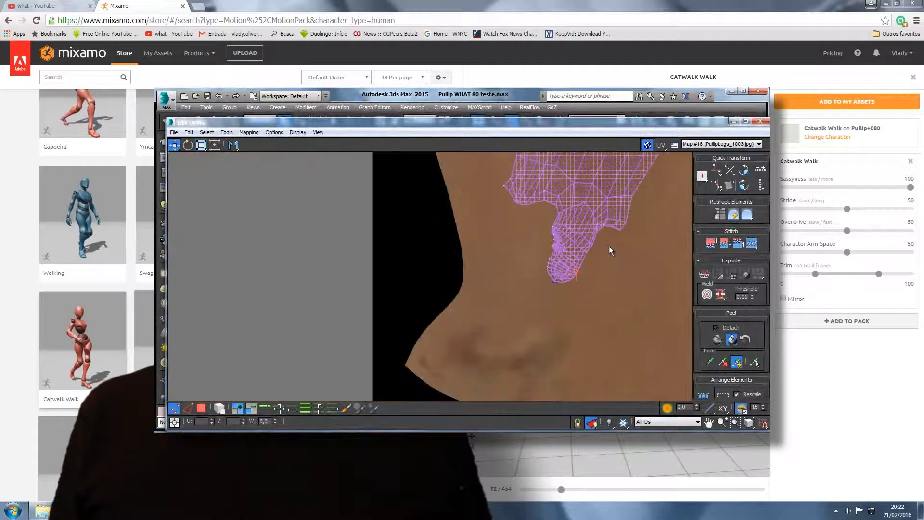
Pull the tips of the four smaller toes outward one after another to separate them in the peeled shell.
{"action": "scroll", "coordinate": [607, 244], "scroll_direction": "up", "scroll_amount": 5}
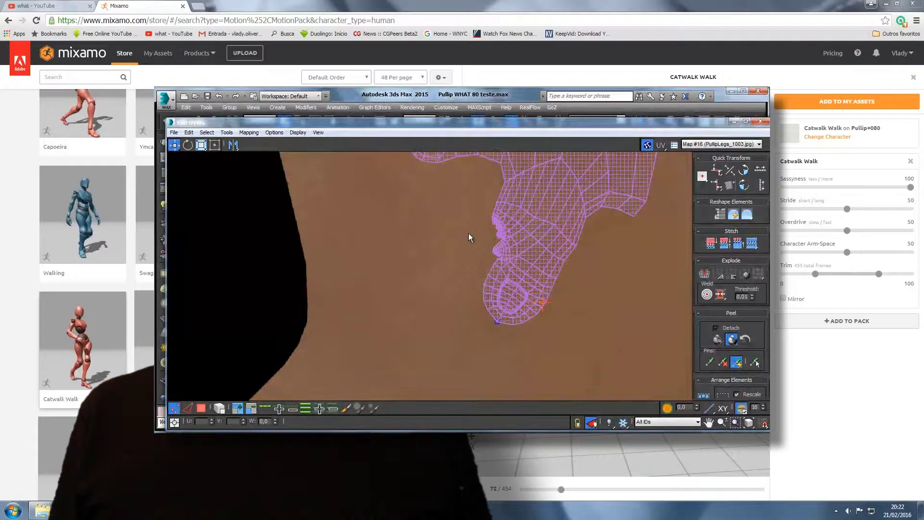
{"action": "scroll", "coordinate": [469, 233], "scroll_direction": "up", "scroll_amount": 5}
{"action": "left_click_drag", "start_coordinate": [547, 292], "coordinate": [431, 335]}
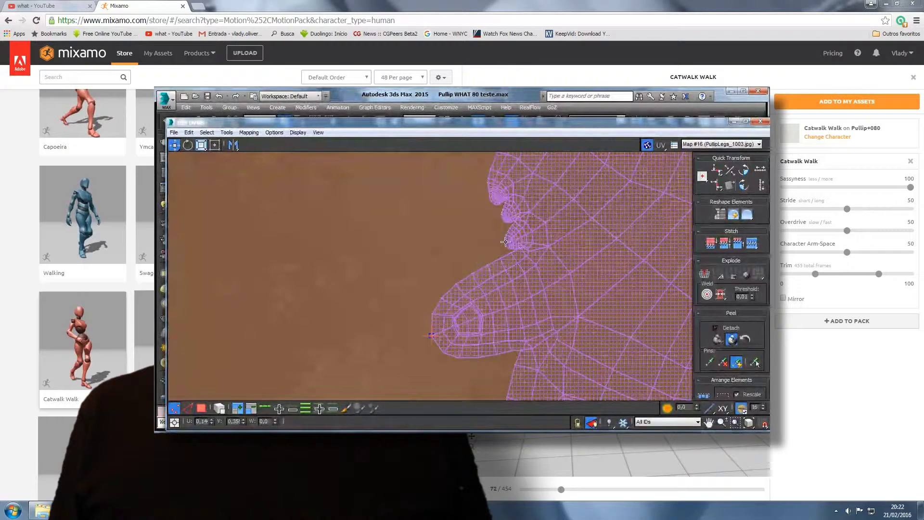
{"action": "left_click_drag", "start_coordinate": [505, 244], "coordinate": [380, 290]}
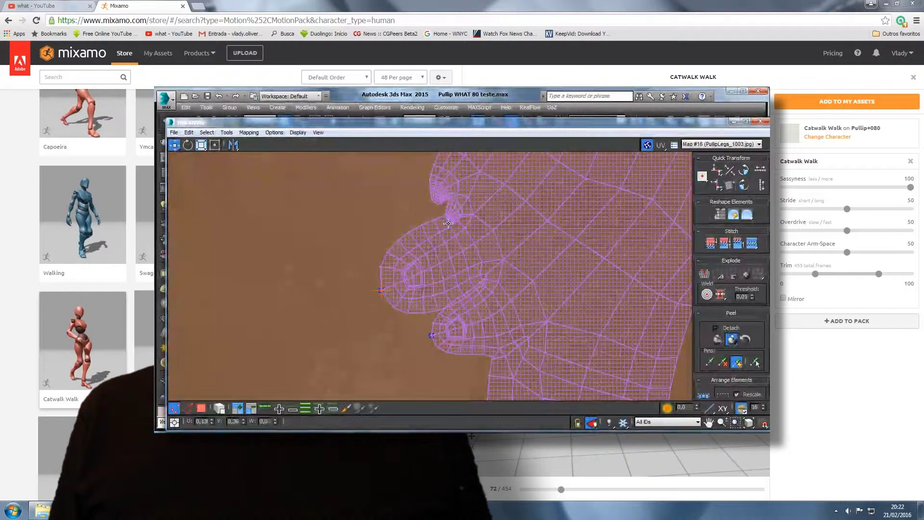
{"action": "left_click_drag", "start_coordinate": [448, 222], "coordinate": [369, 236]}
{"action": "left_click_drag", "start_coordinate": [399, 196], "coordinate": [313, 199]}
Try to pull the big toe's tip down toward the foot in the texture, and undo the move.
{"action": "scroll", "coordinate": [529, 237], "scroll_direction": "up", "scroll_amount": 5}
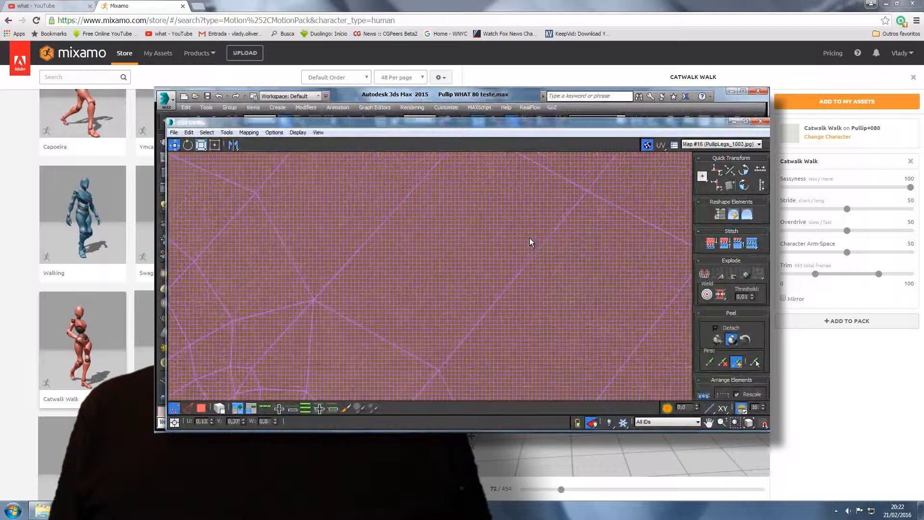
{"action": "scroll", "coordinate": [540, 232], "scroll_direction": "down", "scroll_amount": 6}
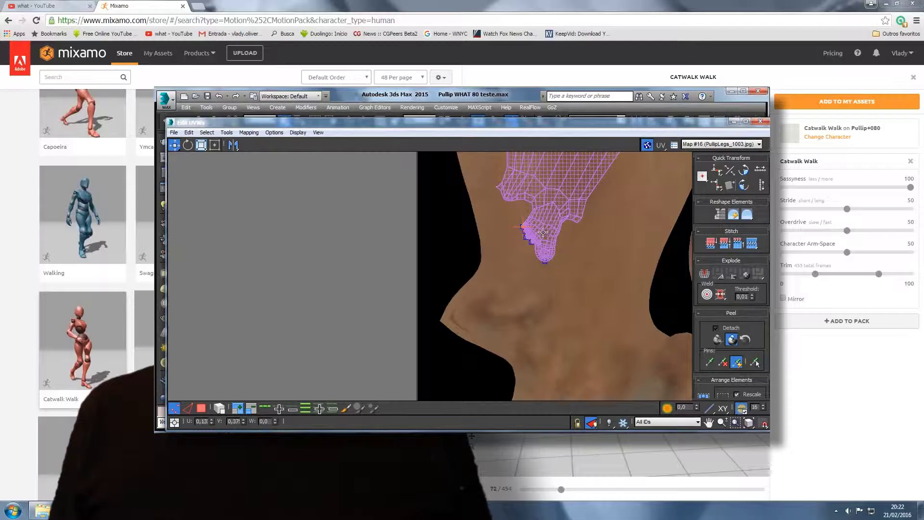
{"action": "scroll", "coordinate": [597, 277], "scroll_direction": "down", "scroll_amount": 3}
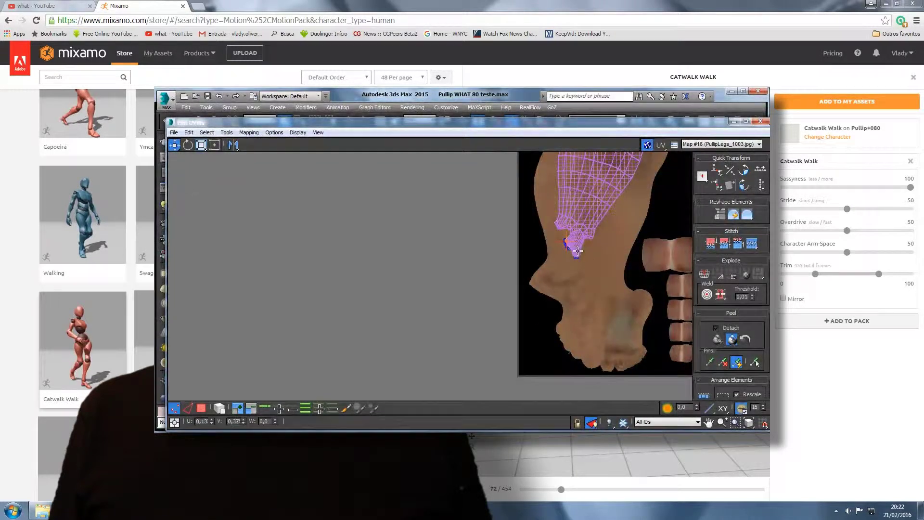
{"action": "left_click_drag", "start_coordinate": [577, 258], "coordinate": [586, 273]}
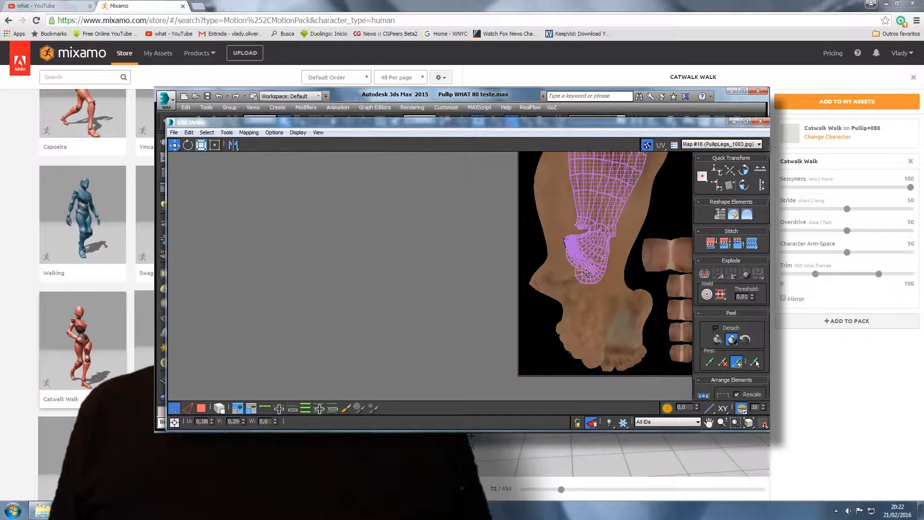
{"action": "key", "text": "ctrl+z"}
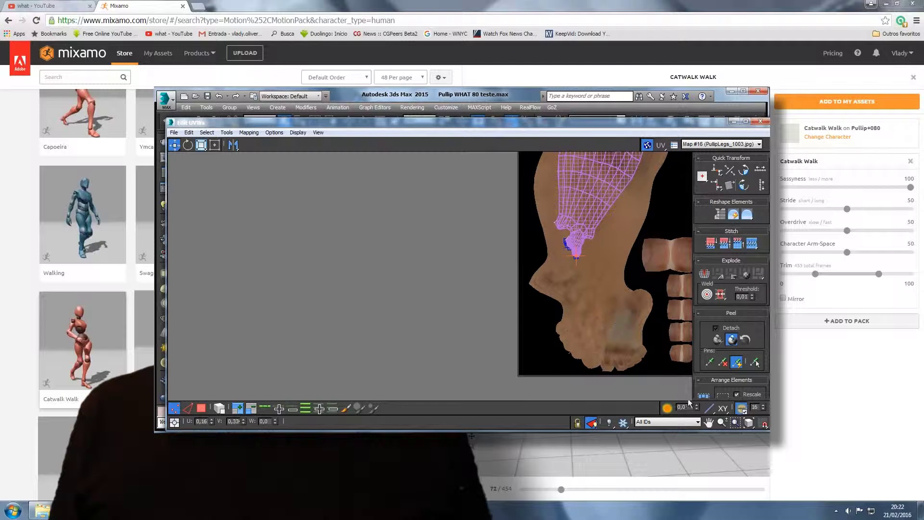
Pull the vertex at the big toe's tip downward to lengthen and open up the toe.
{"action": "left_click", "coordinate": [722, 421]}
{"action": "left_click_drag", "start_coordinate": [575, 260], "coordinate": [575, 186]}
{"action": "left_click_drag", "start_coordinate": [602, 249], "coordinate": [602, 183]}
{"action": "right_click", "coordinate": [563, 288]}
{"action": "left_click_drag", "start_coordinate": [568, 260], "coordinate": [603, 365]}
{"action": "left_click", "coordinate": [603, 365]}
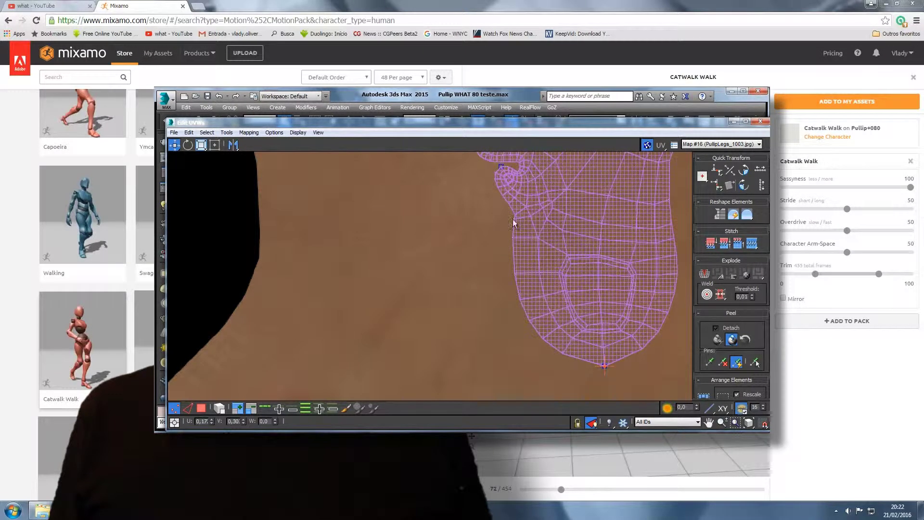
Pull the tips of the second, third and fourth toes further outward so the toes fan apart.
{"action": "left_click_drag", "start_coordinate": [496, 167], "coordinate": [420, 309]}
{"action": "scroll", "coordinate": [642, 259], "scroll_direction": "up", "scroll_amount": 2}
{"action": "scroll", "coordinate": [585, 243], "scroll_direction": "up", "scroll_amount": 2}
{"action": "scroll", "coordinate": [585, 242], "scroll_direction": "down", "scroll_amount": 6}
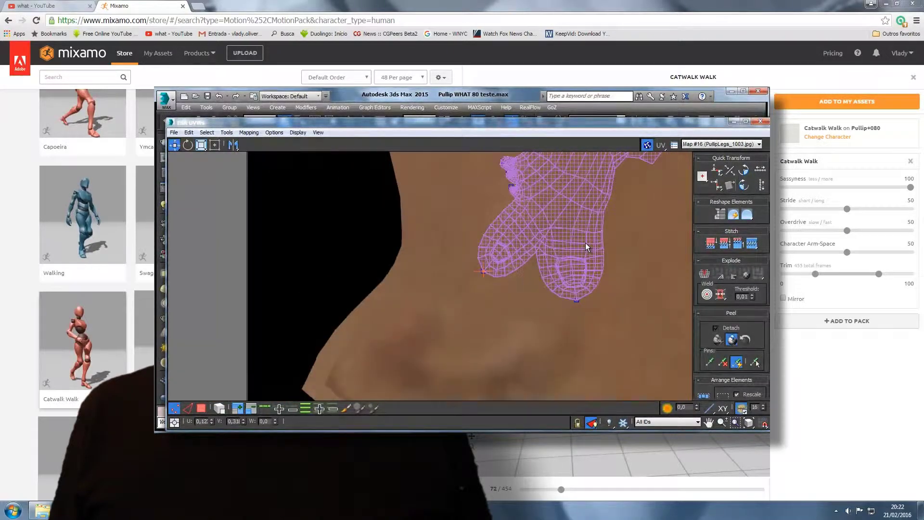
{"action": "left_click_drag", "start_coordinate": [525, 199], "coordinate": [493, 236]}
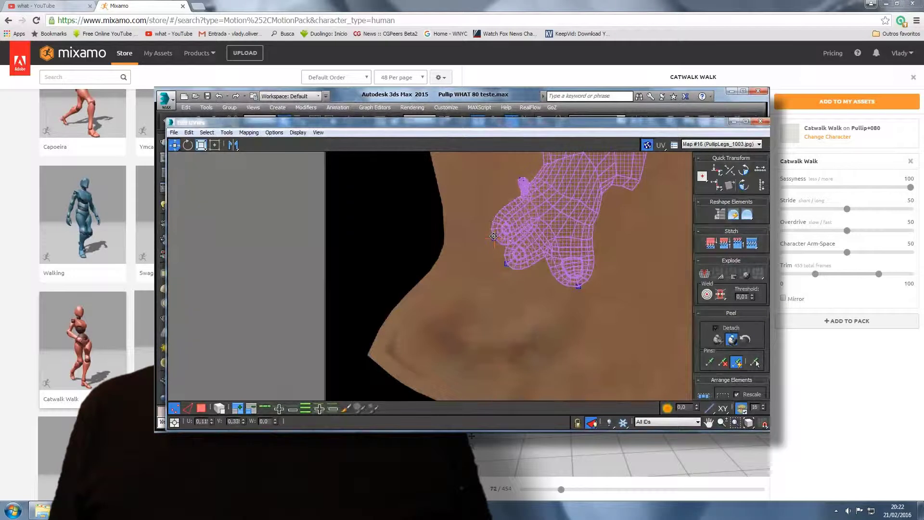
{"action": "scroll", "coordinate": [508, 174], "scroll_direction": "up", "scroll_amount": 5}
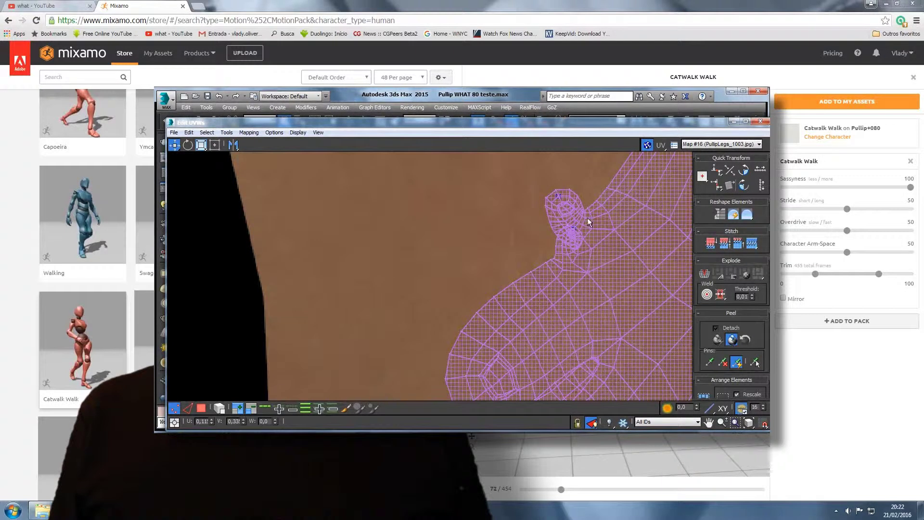
{"action": "left_click_drag", "start_coordinate": [572, 230], "coordinate": [481, 247]}
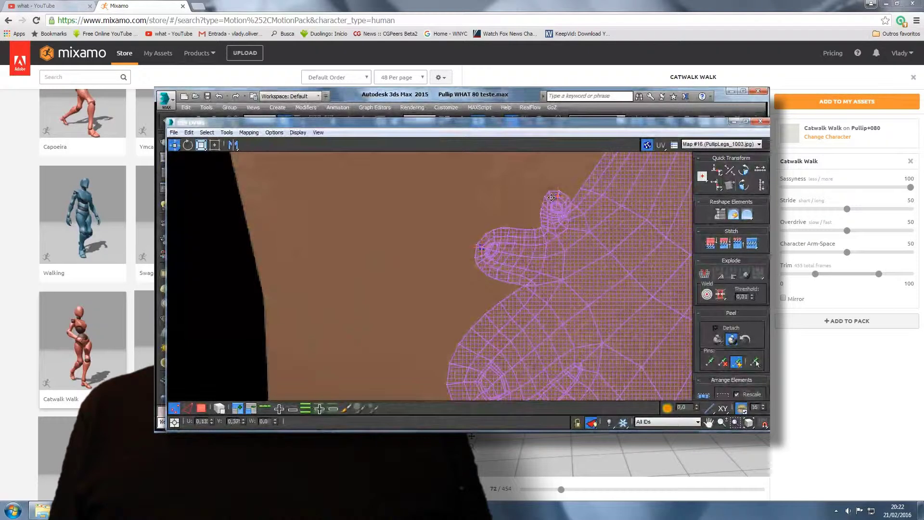
Pull the big toe's tip down from the ankle area toward the toes painted at the foot of the leg texture.
{"action": "scroll", "coordinate": [630, 232], "scroll_direction": "down", "scroll_amount": 3}
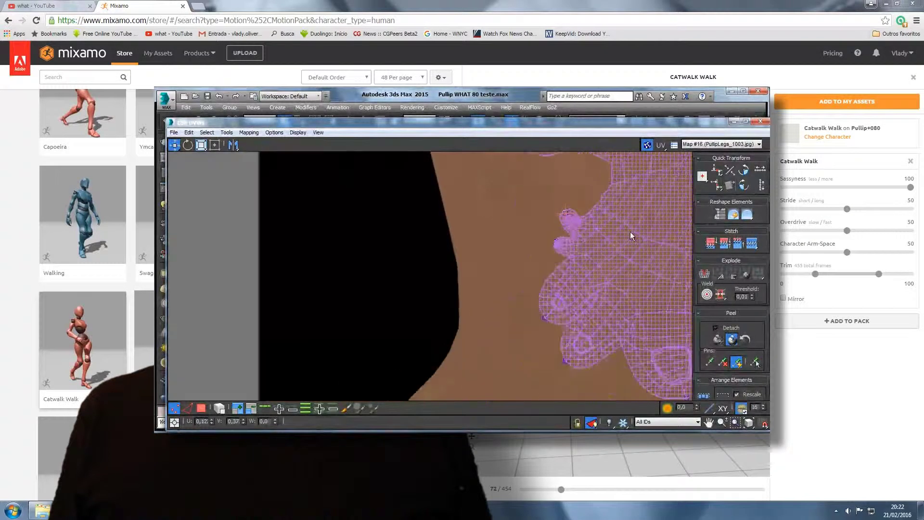
{"action": "scroll", "coordinate": [631, 232], "scroll_direction": "down", "scroll_amount": 4}
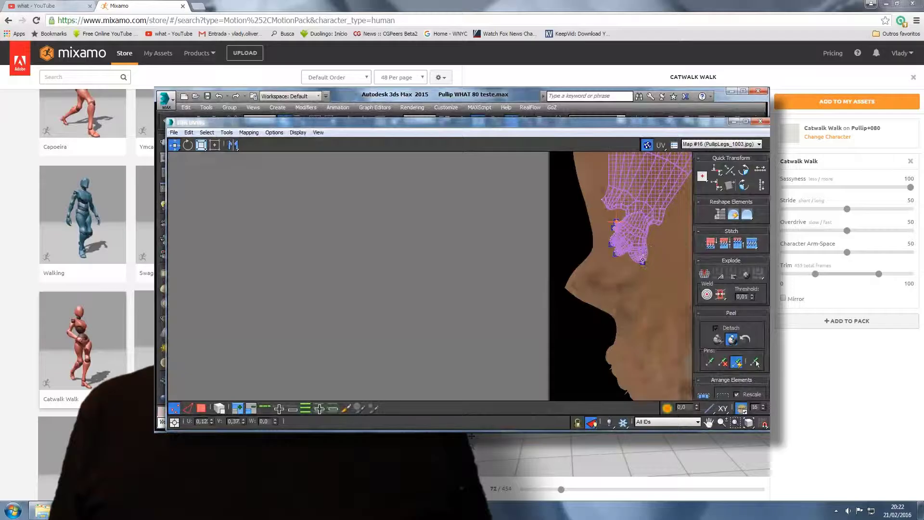
{"action": "left_click_drag", "start_coordinate": [642, 262], "coordinate": [676, 348]}
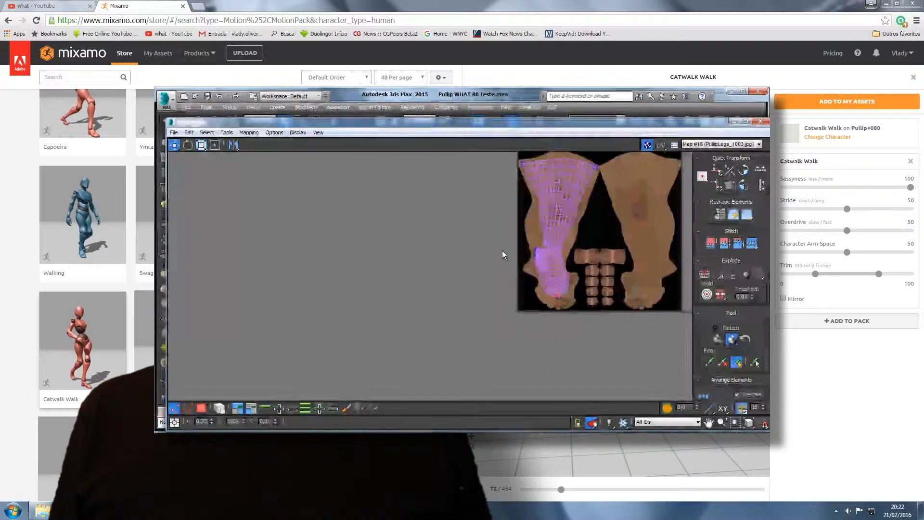
Try to pull a smaller toe's tip down and in toward the foot, and undo the move.
{"action": "scroll", "coordinate": [502, 250], "scroll_direction": "up", "scroll_amount": 5}
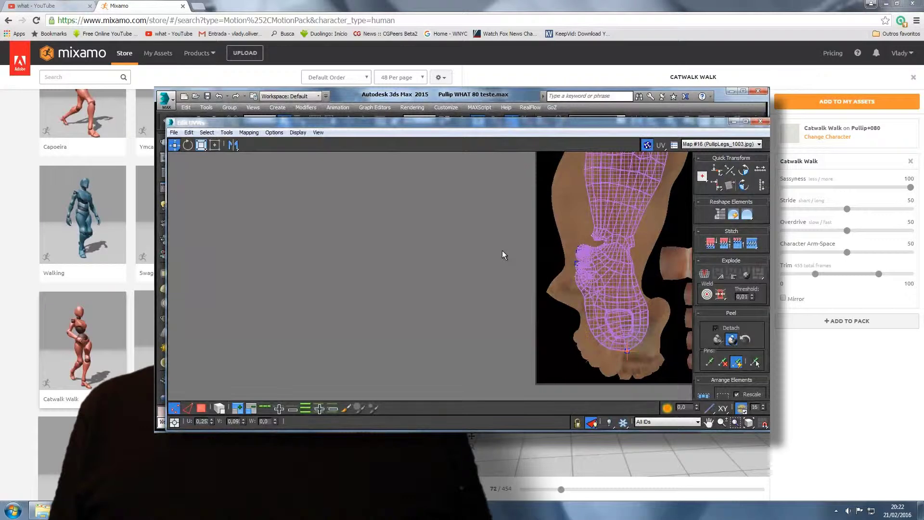
{"action": "left_click_drag", "start_coordinate": [599, 266], "coordinate": [627, 299]}
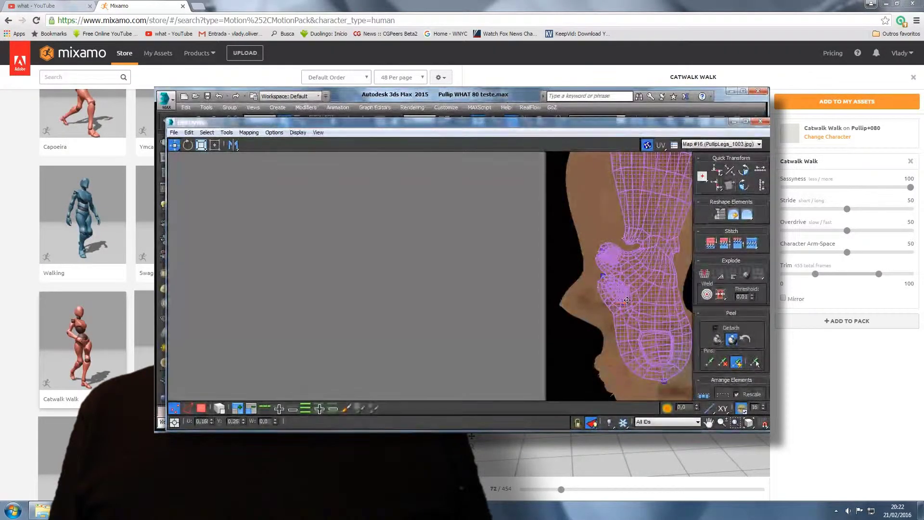
{"action": "key", "text": "ctrl+z"}
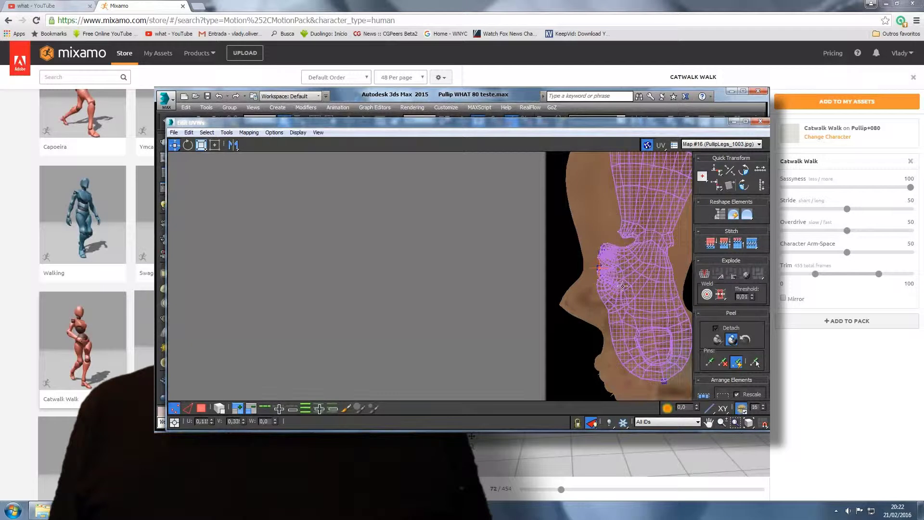
Pull the second toe's tip down along the side of the foot to separate it from the other small toes.
{"action": "scroll", "coordinate": [623, 286], "scroll_direction": "up", "scroll_amount": 3}
{"action": "left_click_drag", "start_coordinate": [542, 244], "coordinate": [535, 255]}
{"action": "left_click_drag", "start_coordinate": [536, 316], "coordinate": [561, 410]}
{"action": "scroll", "coordinate": [598, 241], "scroll_direction": "down", "scroll_amount": 5}
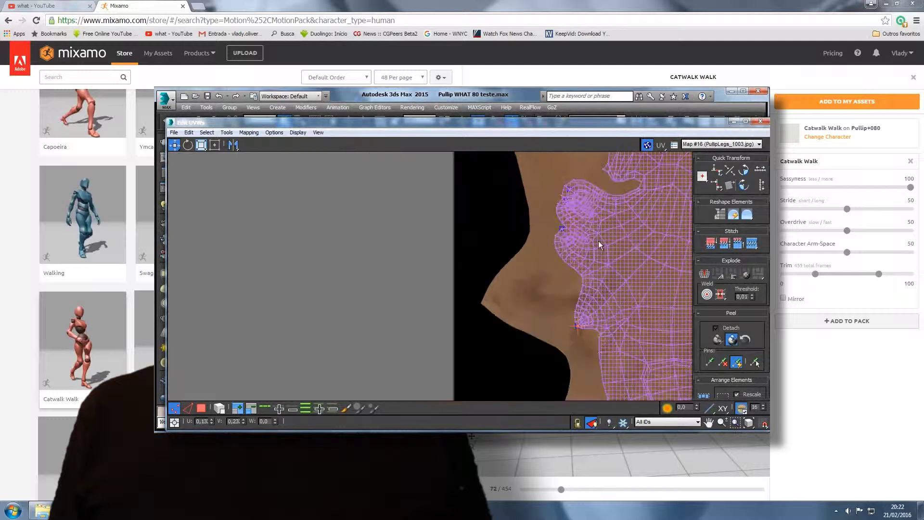
Pull the tips of the third and fourth toes down the side of the foot, stacking them above the second toe.
{"action": "scroll", "coordinate": [577, 224], "scroll_direction": "up", "scroll_amount": 5}
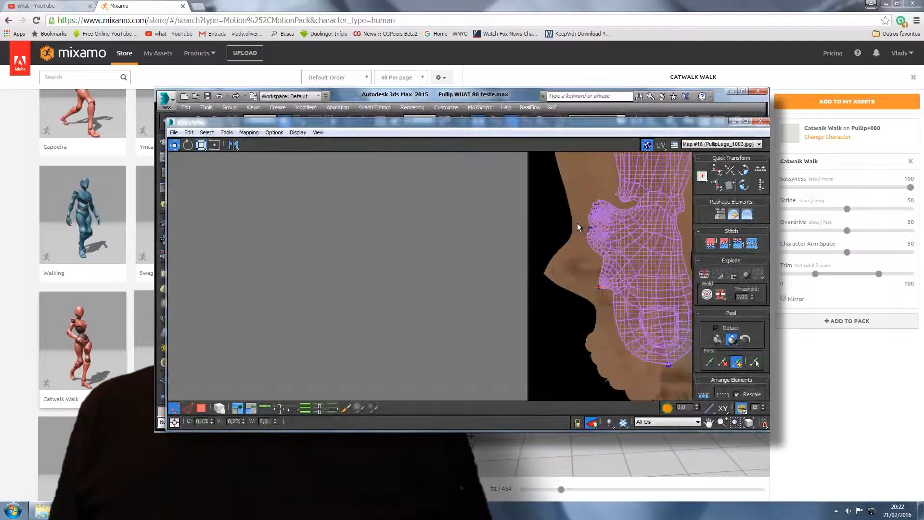
{"action": "left_click_drag", "start_coordinate": [600, 243], "coordinate": [598, 340]}
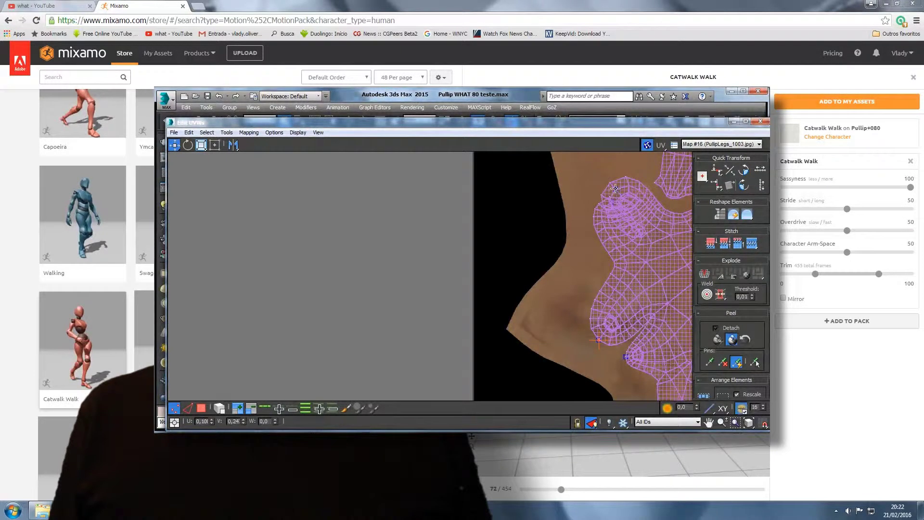
{"action": "left_click_drag", "start_coordinate": [615, 188], "coordinate": [569, 304]}
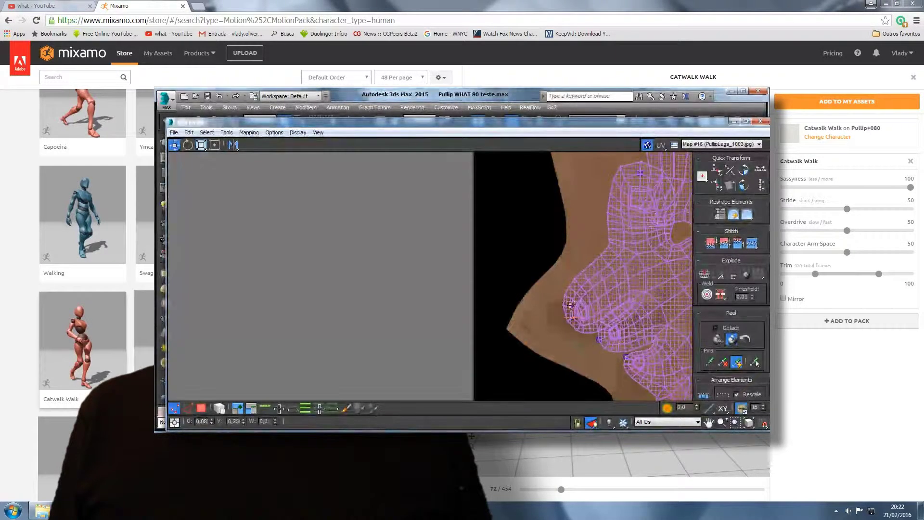
{"action": "scroll", "coordinate": [636, 212], "scroll_direction": "down", "scroll_amount": 3}
{"action": "scroll", "coordinate": [660, 209], "scroll_direction": "up", "scroll_amount": 5}
{"action": "scroll", "coordinate": [651, 252], "scroll_direction": "down", "scroll_amount": 4}
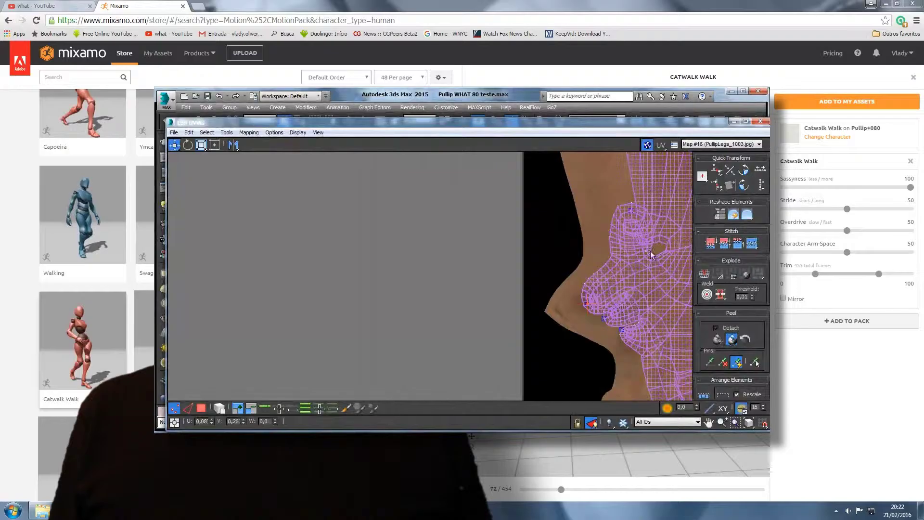
Pull the big toe's tip further down and outward onto the painted toes at the end of the foot texture.
{"action": "left_click", "coordinate": [709, 423]}
{"action": "left_click_drag", "start_coordinate": [656, 344], "coordinate": [515, 207]}
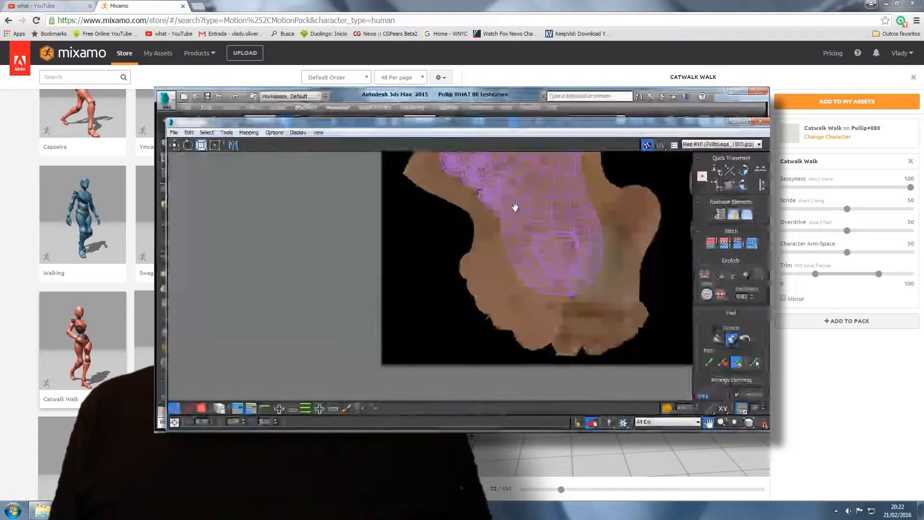
{"action": "left_click", "coordinate": [174, 146]}
{"action": "left_click_drag", "start_coordinate": [571, 295], "coordinate": [535, 342]}
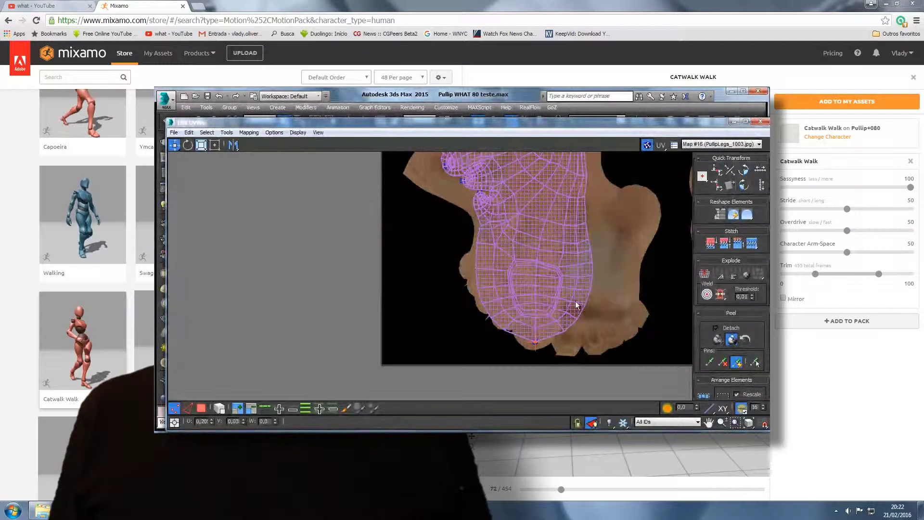
Pull the tips of the second and third toes down beside the big toe, following the toe outline in the texture.
{"action": "scroll", "coordinate": [460, 192], "scroll_direction": "up", "scroll_amount": 3}
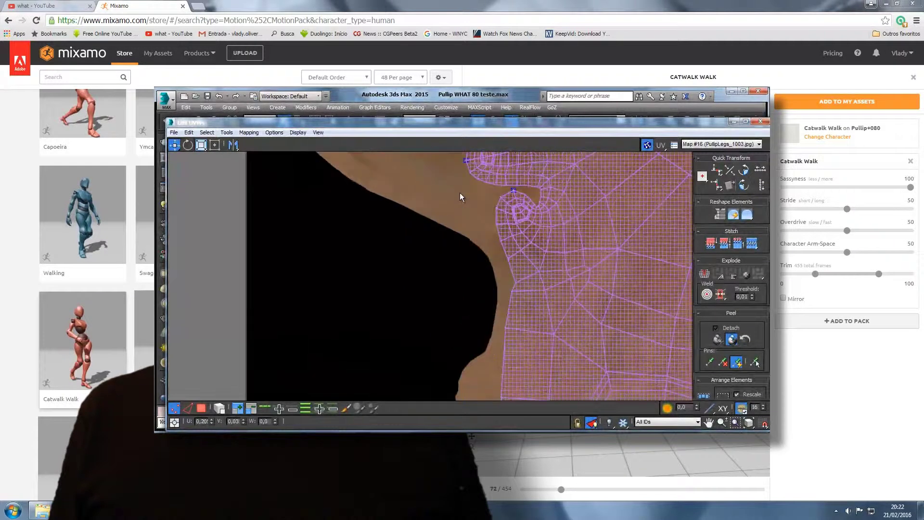
{"action": "left_click_drag", "start_coordinate": [492, 221], "coordinate": [426, 126]}
{"action": "left_click", "coordinate": [708, 424]}
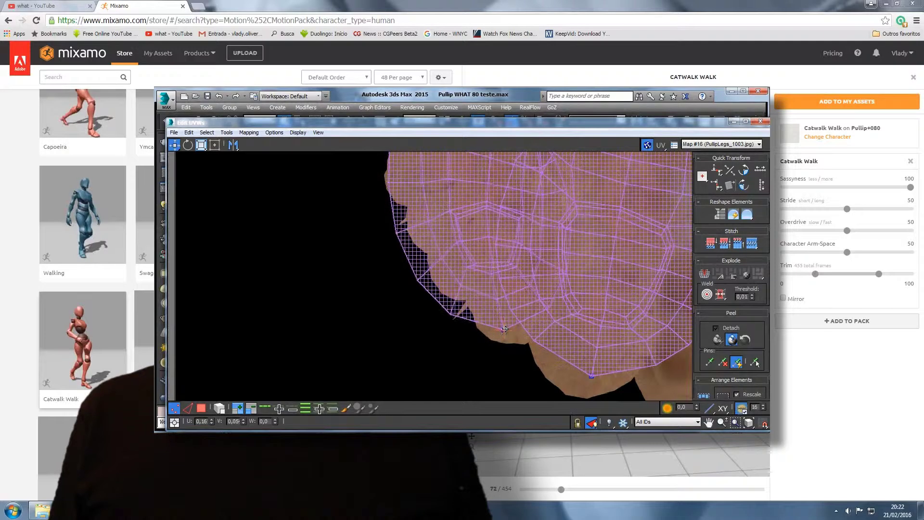
{"action": "middle_click_drag", "start_coordinate": [331, 236], "coordinate": [616, 212]}
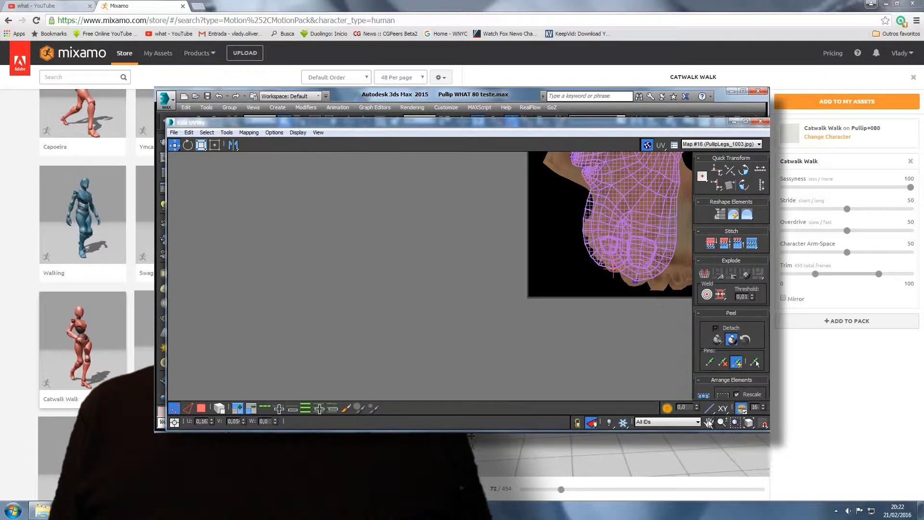
{"action": "left_click", "coordinate": [720, 423]}
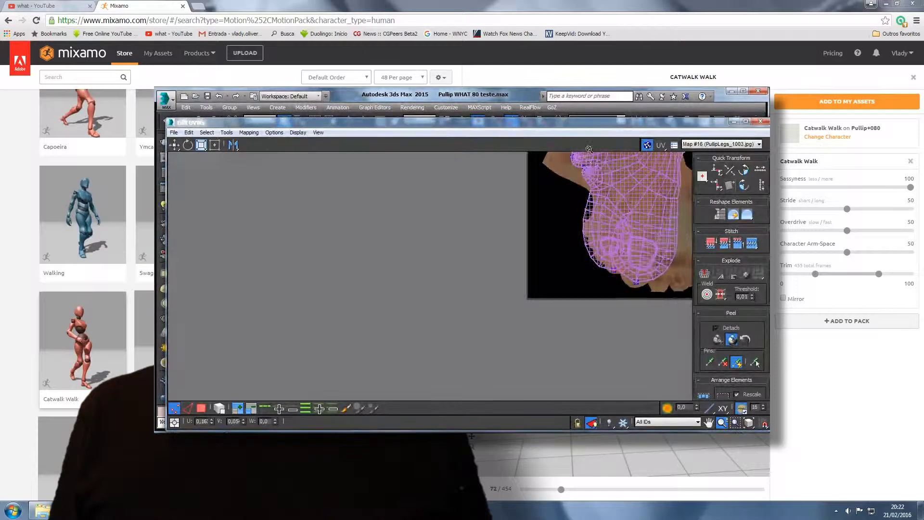
{"action": "left_click_drag", "start_coordinate": [591, 175], "coordinate": [591, 89]}
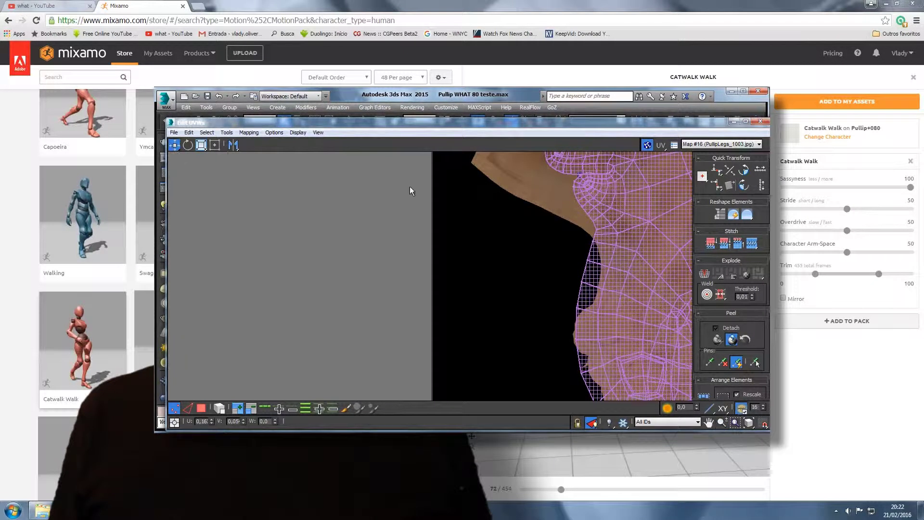
{"action": "left_click_drag", "start_coordinate": [580, 175], "coordinate": [635, 405]}
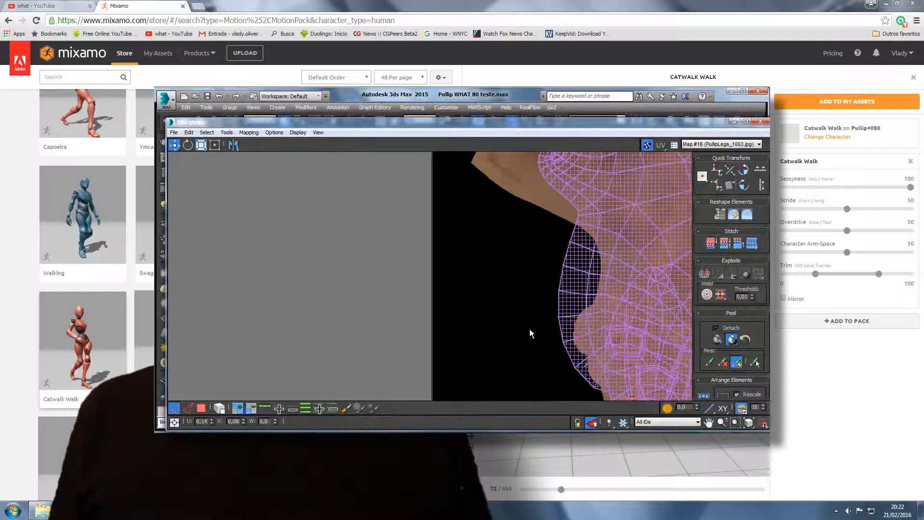
Pull the fourth toe's tip down the outer side of the foot toward the painted toes.
{"action": "scroll", "coordinate": [546, 337], "scroll_direction": "down", "scroll_amount": 4}
{"action": "scroll", "coordinate": [587, 273], "scroll_direction": "up", "scroll_amount": 2}
{"action": "scroll", "coordinate": [597, 267], "scroll_direction": "down", "scroll_amount": 3}
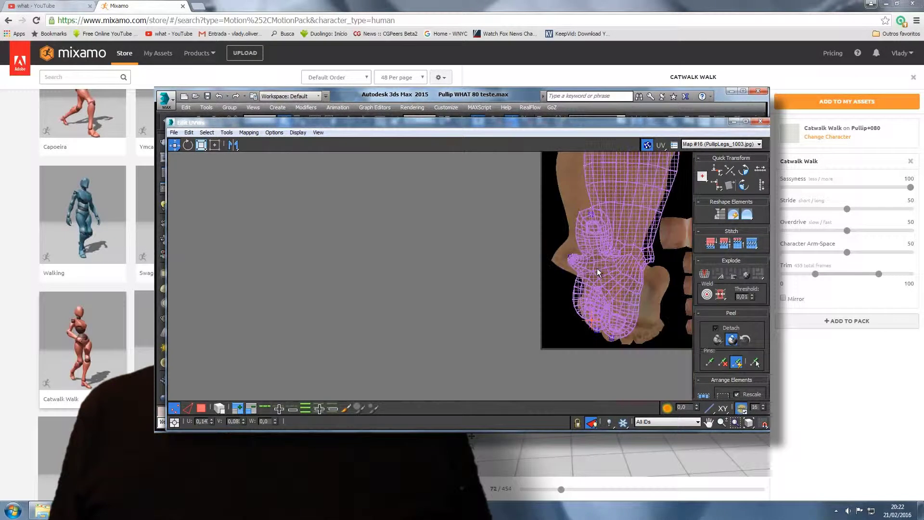
{"action": "scroll", "coordinate": [534, 301], "scroll_direction": "up", "scroll_amount": 3}
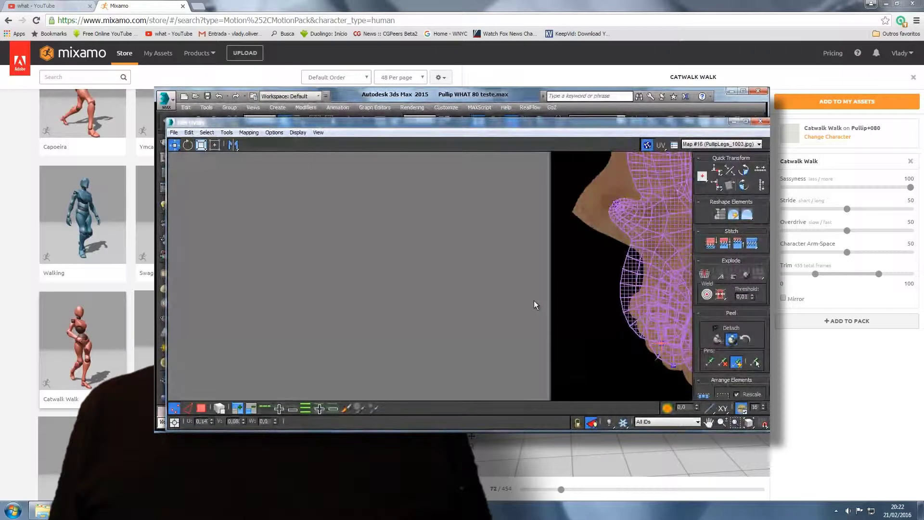
{"action": "scroll", "coordinate": [533, 301], "scroll_direction": "down", "scroll_amount": 4}
{"action": "scroll", "coordinate": [567, 276], "scroll_direction": "up", "scroll_amount": 2}
{"action": "scroll", "coordinate": [577, 255], "scroll_direction": "up", "scroll_amount": 4}
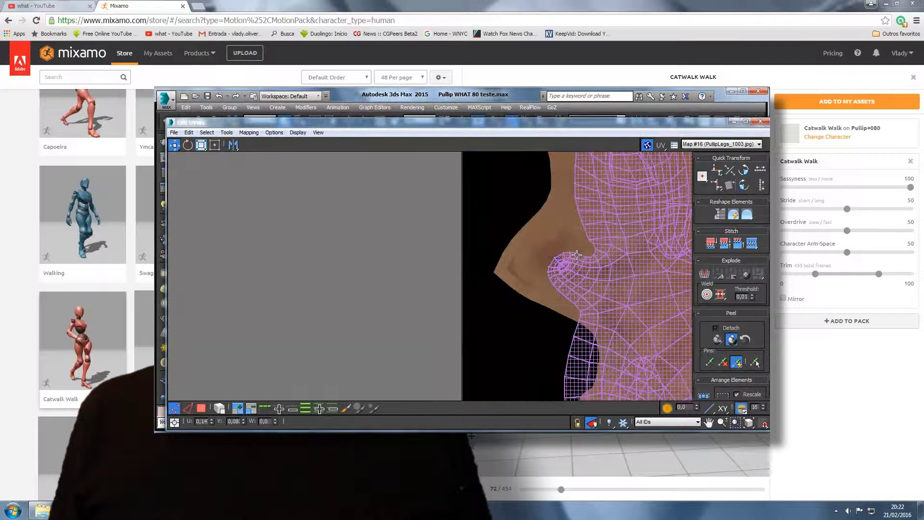
{"action": "left_click_drag", "start_coordinate": [543, 274], "coordinate": [582, 407]}
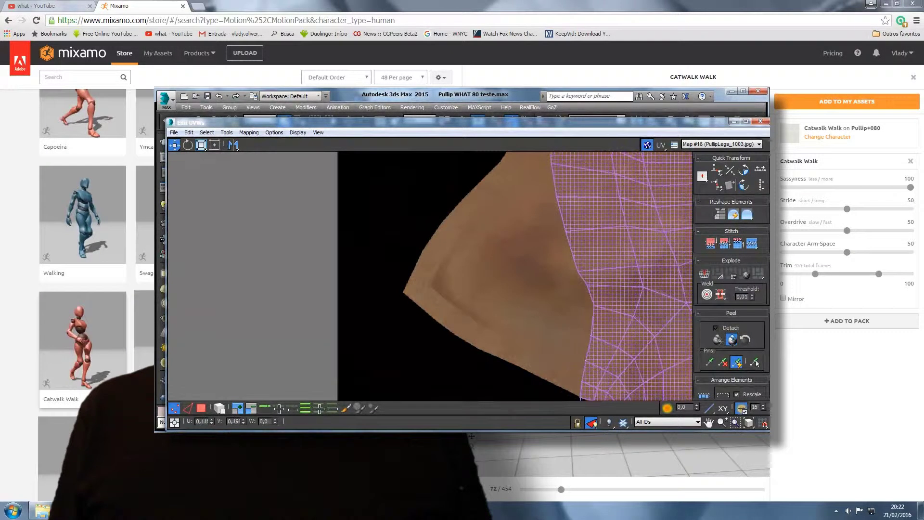
Pull the little toe's tip down along the foot and stretch the shell's heel corner out to the painted heel.
{"action": "scroll", "coordinate": [517, 268], "scroll_direction": "down", "scroll_amount": 3}
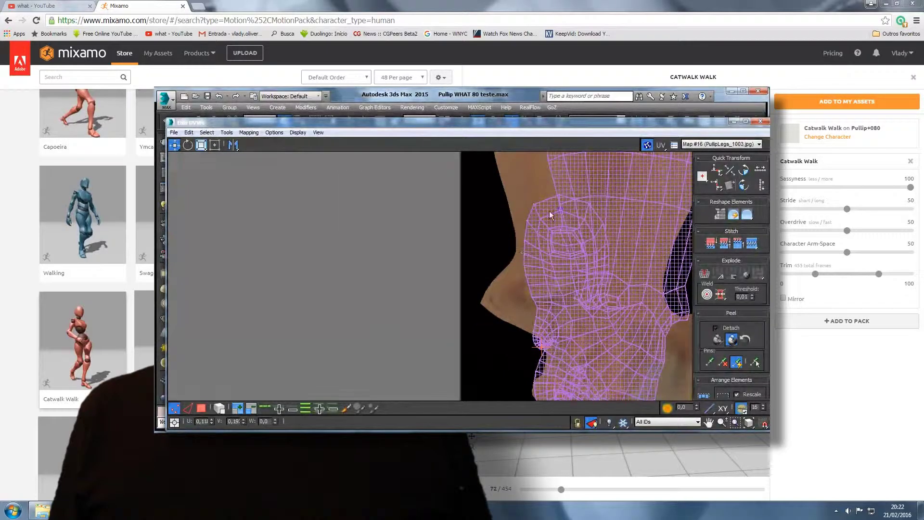
{"action": "left_click_drag", "start_coordinate": [560, 210], "coordinate": [553, 341]}
{"action": "scroll", "coordinate": [564, 329], "scroll_direction": "down", "scroll_amount": 3}
{"action": "left_click_drag", "start_coordinate": [484, 314], "coordinate": [459, 306]}
{"action": "left_click_drag", "start_coordinate": [542, 327], "coordinate": [523, 319]}
{"action": "scroll", "coordinate": [517, 260], "scroll_direction": "down", "scroll_amount": 3}
{"action": "scroll", "coordinate": [507, 250], "scroll_direction": "up", "scroll_amount": 3}
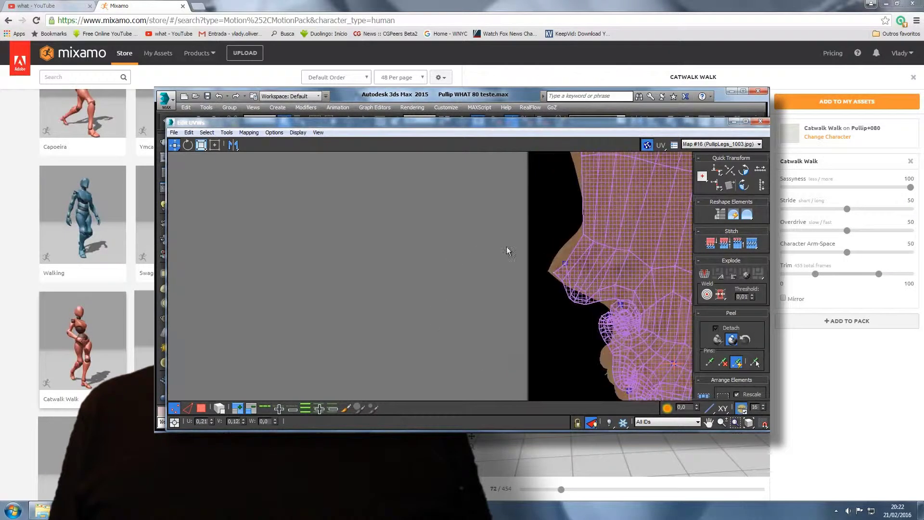
Pull the tips of the fourth and little toes down onto their painted toes along the foot's outer edge.
{"action": "scroll", "coordinate": [651, 317], "scroll_direction": "down", "scroll_amount": 2}
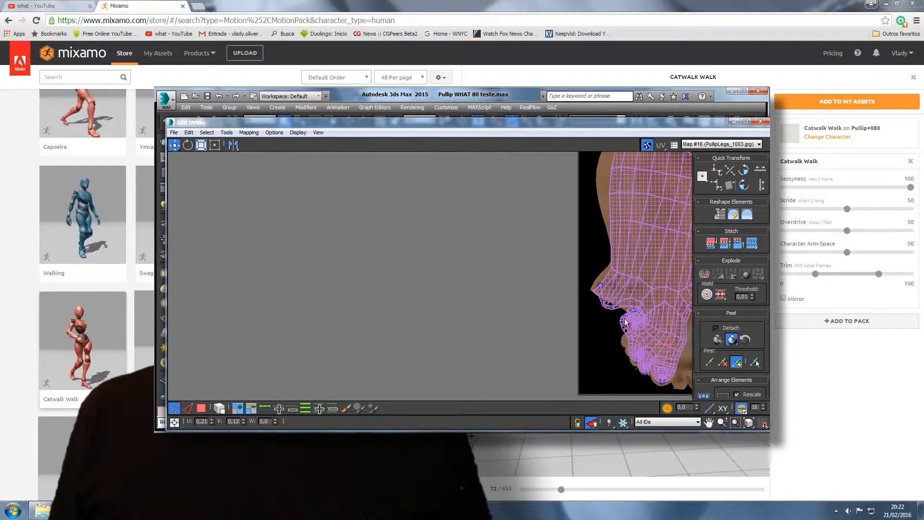
{"action": "scroll", "coordinate": [638, 348], "scroll_direction": "up", "scroll_amount": 3}
{"action": "left_click_drag", "start_coordinate": [571, 186], "coordinate": [598, 372]}
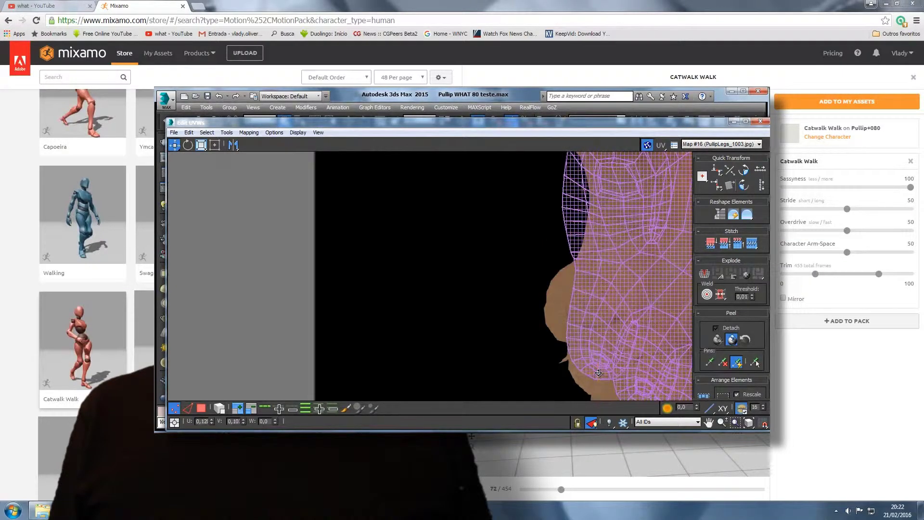
{"action": "scroll", "coordinate": [620, 203], "scroll_direction": "up", "scroll_amount": 2}
{"action": "middle_click_drag", "start_coordinate": [640, 277], "coordinate": [610, 340]}
{"action": "middle_click_drag", "start_coordinate": [502, 203], "coordinate": [506, 205]}
{"action": "left_click", "coordinate": [175, 145]}
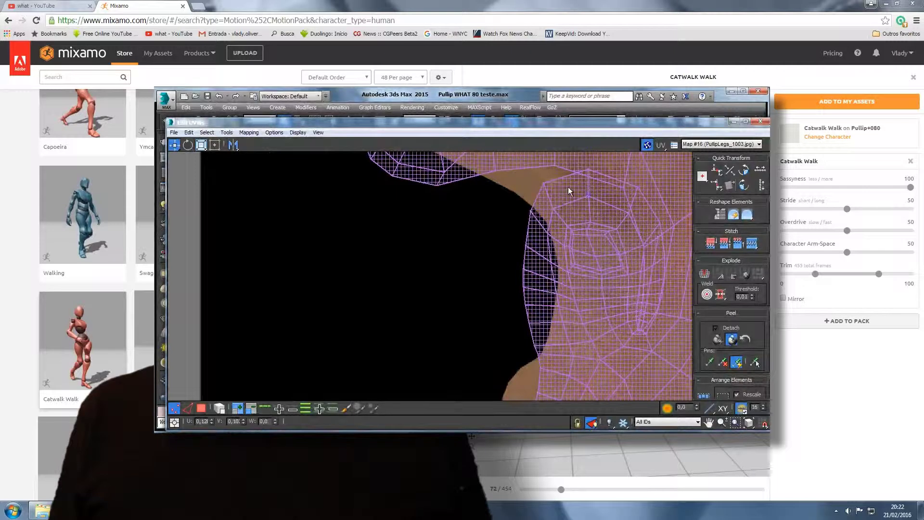
{"action": "left_click_drag", "start_coordinate": [588, 195], "coordinate": [517, 401]}
{"action": "scroll", "coordinate": [578, 253], "scroll_direction": "down", "scroll_amount": 2}
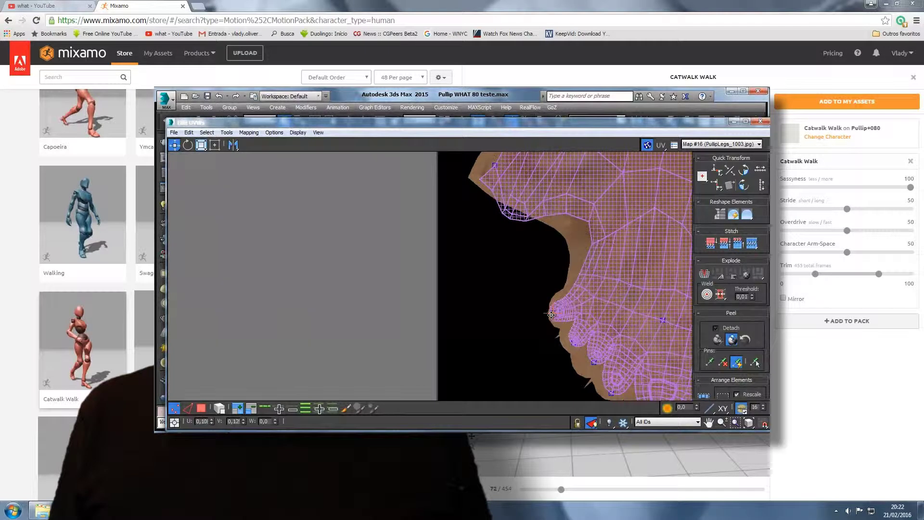
Examine how the whole leg and foot shell fits over the leg texture.
{"action": "scroll", "coordinate": [621, 264], "scroll_direction": "down", "scroll_amount": 4}
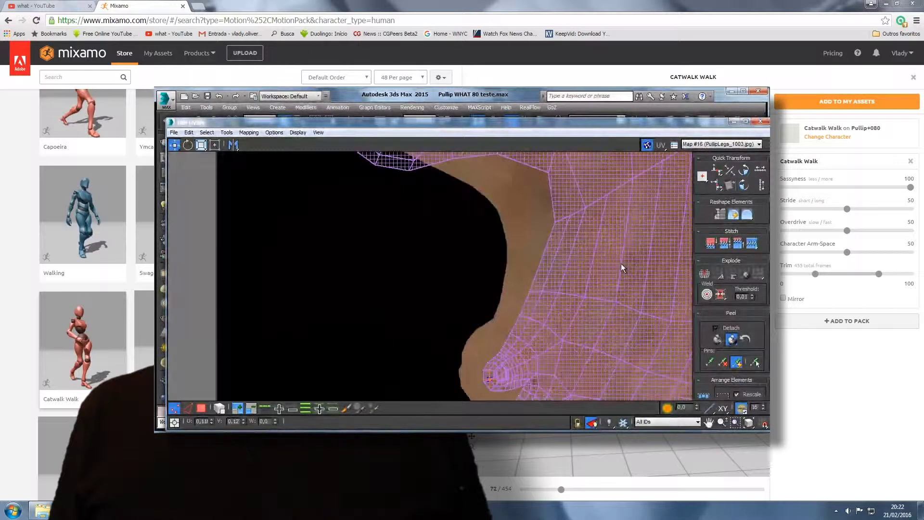
{"action": "scroll", "coordinate": [642, 258], "scroll_direction": "down", "scroll_amount": 2}
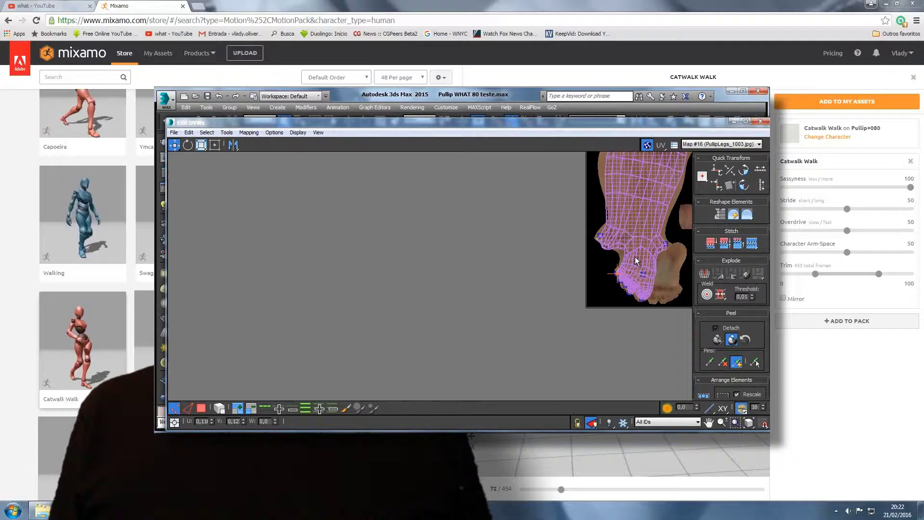
{"action": "left_click", "coordinate": [711, 424]}
{"action": "scroll", "coordinate": [639, 258], "scroll_direction": "up", "scroll_amount": 5}
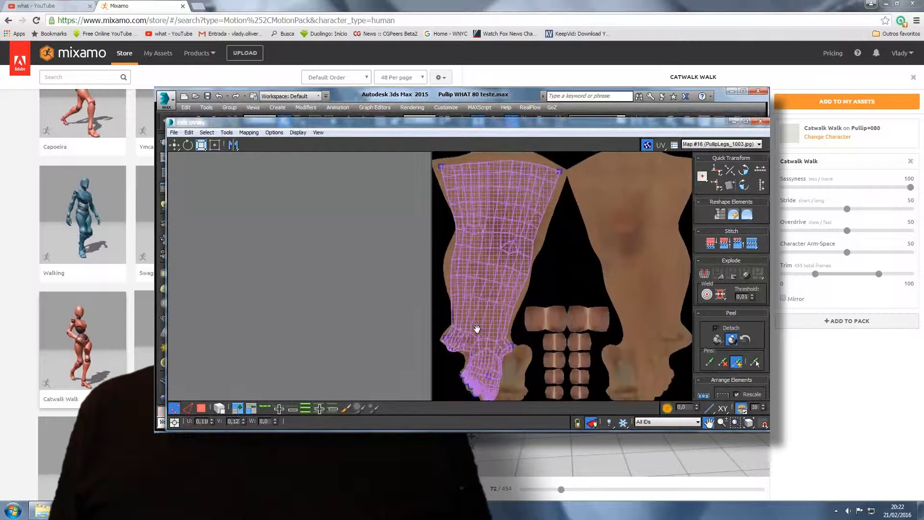
{"action": "left_click_drag", "start_coordinate": [477, 329], "coordinate": [414, 316]}
{"action": "scroll", "coordinate": [514, 254], "scroll_direction": "down", "scroll_amount": 3}
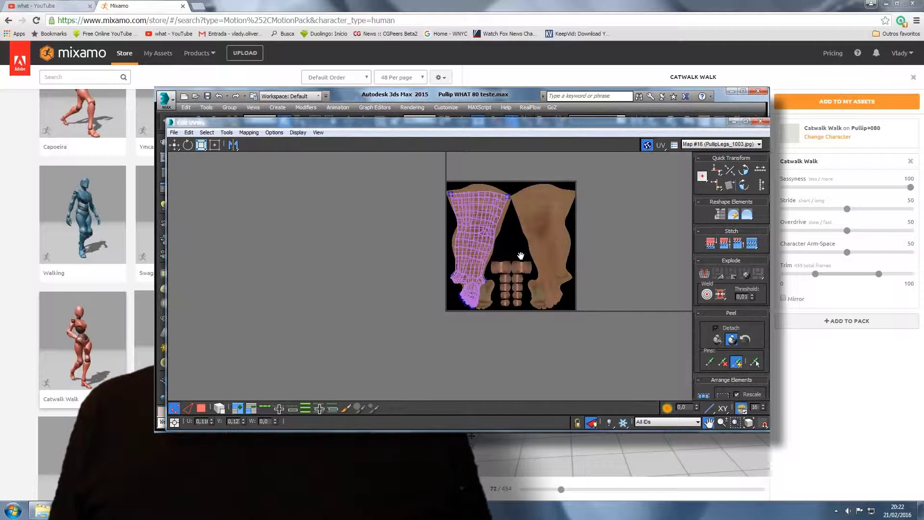
{"action": "scroll", "coordinate": [520, 254], "scroll_direction": "up", "scroll_amount": 2}
Move the UV editor out of the way and inspect the texture on the model's feet, legs and body from several angles.
{"action": "left_click_drag", "start_coordinate": [700, 122], "coordinate": [690, 410]}
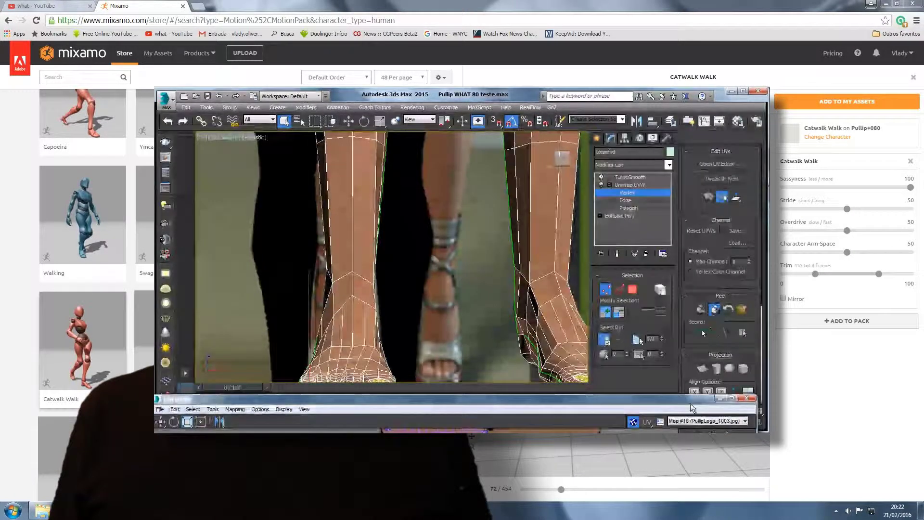
{"action": "middle_click_drag", "start_coordinate": [498, 185], "coordinate": [520, 215]}
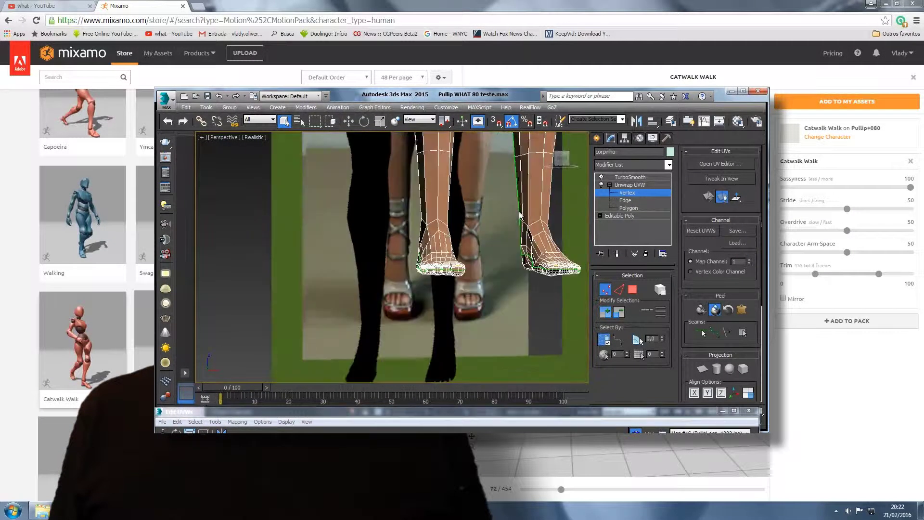
{"action": "left_click_drag", "start_coordinate": [639, 414], "coordinate": [607, 140]}
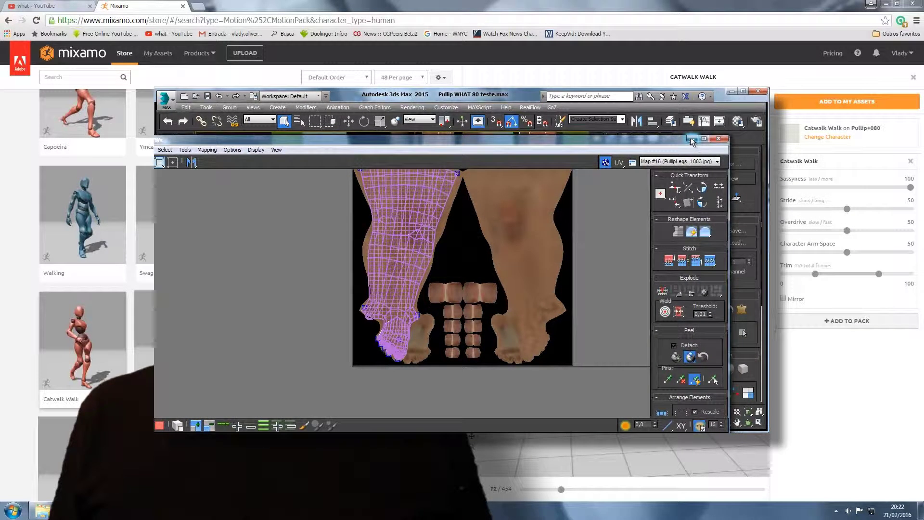
{"action": "left_click", "coordinate": [692, 139]}
{"action": "middle_click_drag", "start_coordinate": [568, 145], "coordinate": [488, 263]}
{"action": "scroll", "coordinate": [488, 263], "scroll_direction": "down", "scroll_amount": 8}
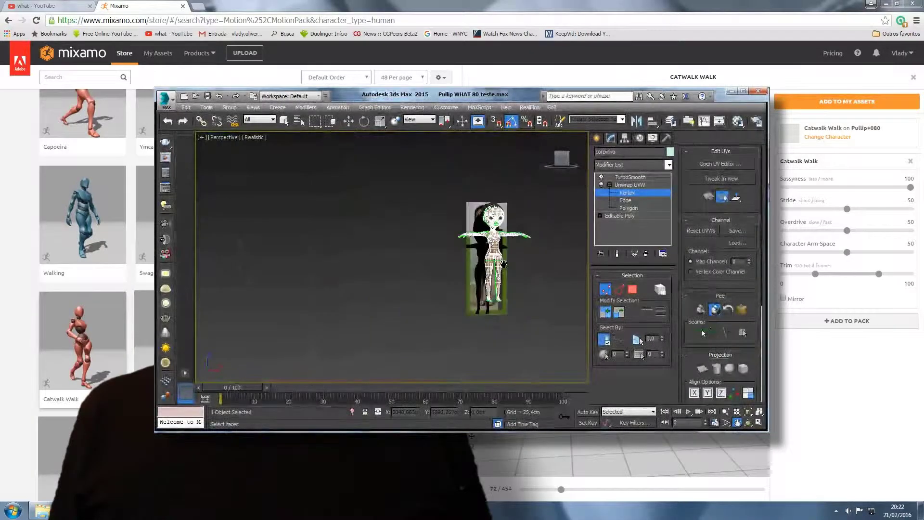
{"action": "scroll", "coordinate": [503, 263], "scroll_direction": "up", "scroll_amount": 3}
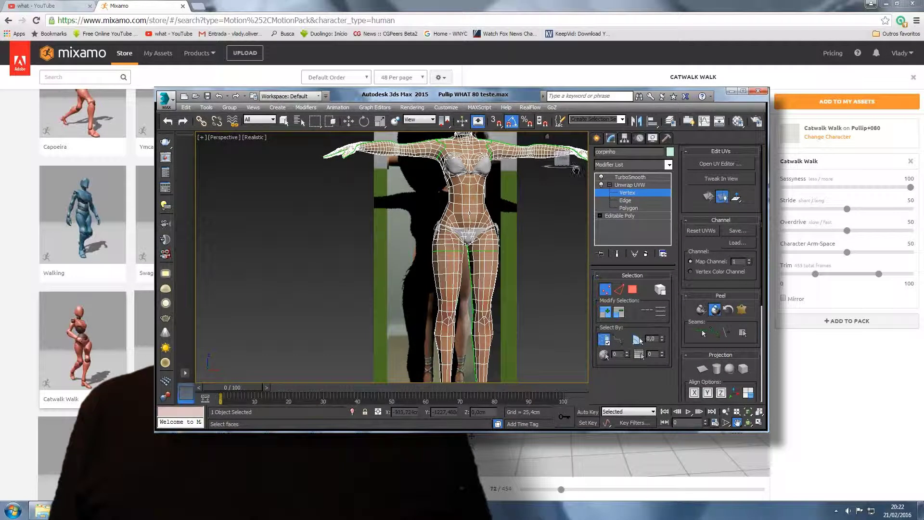
{"action": "left_click_drag", "start_coordinate": [561, 160], "coordinate": [499, 171]}
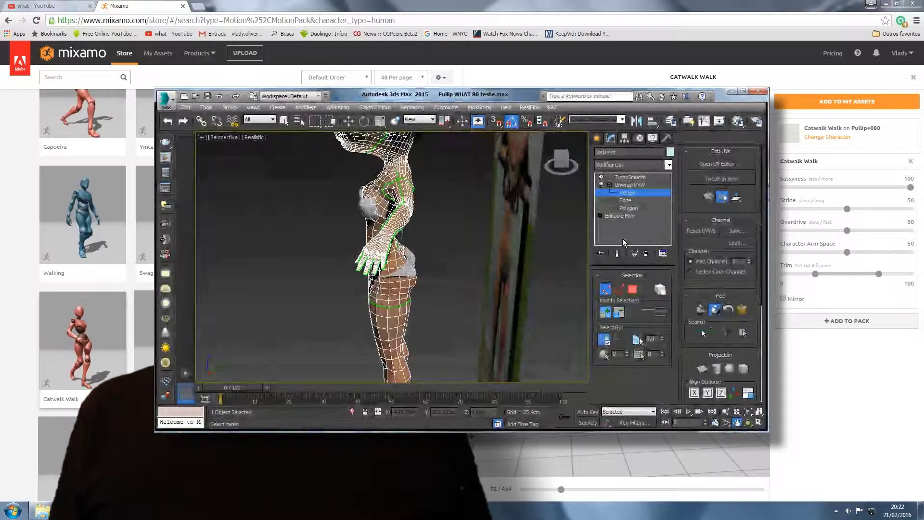